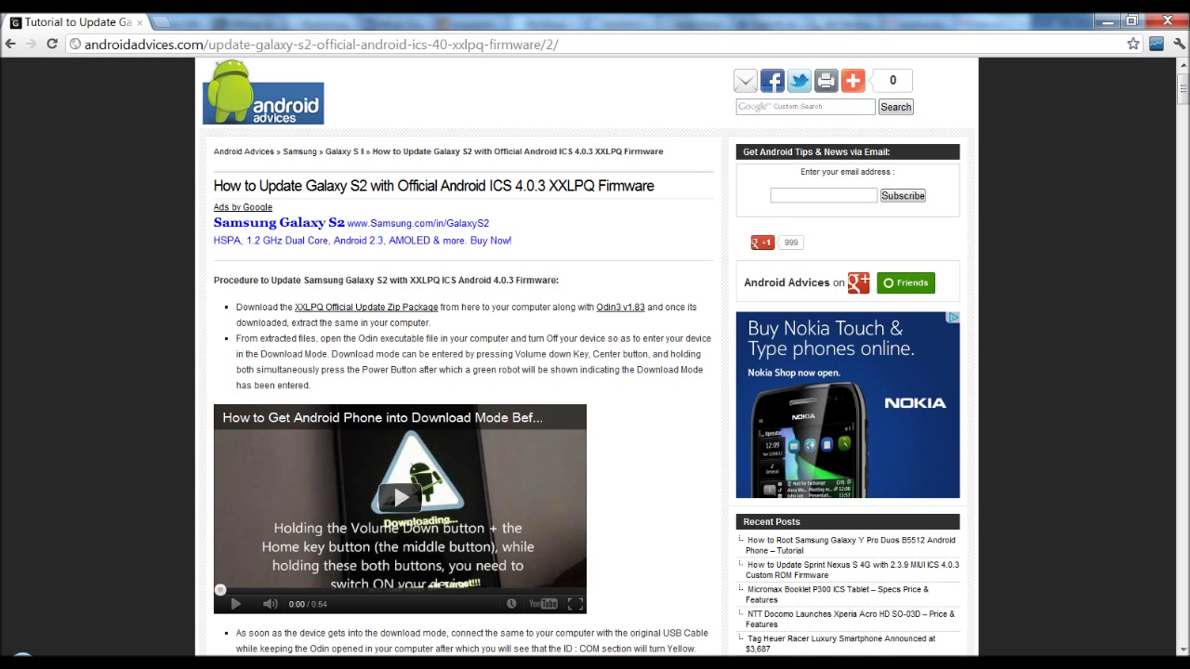
# Step: Skim the firmware procedure to its end and open page 1 of the article in a separate tab
pyautogui.scroll(-15, 595, 353)
pyautogui.scroll(-5, 595, 354)
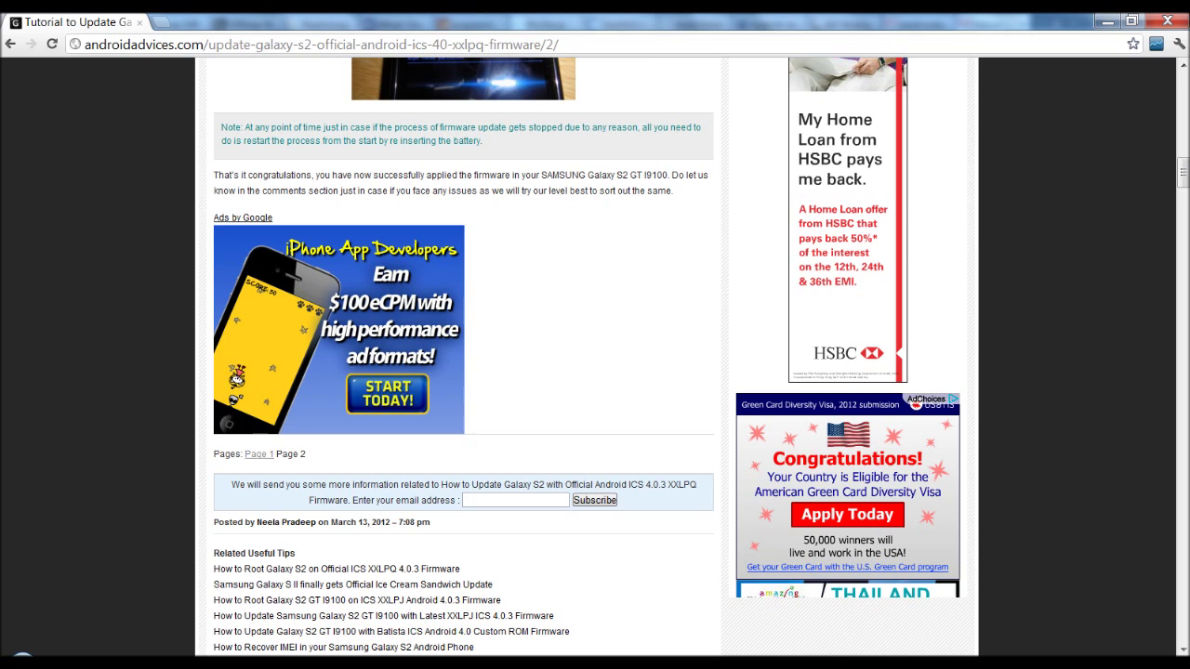
pyautogui.middleClick(259, 454)
pyautogui.press('Home')
pyautogui.hotkey('ctrl', 'Tab')
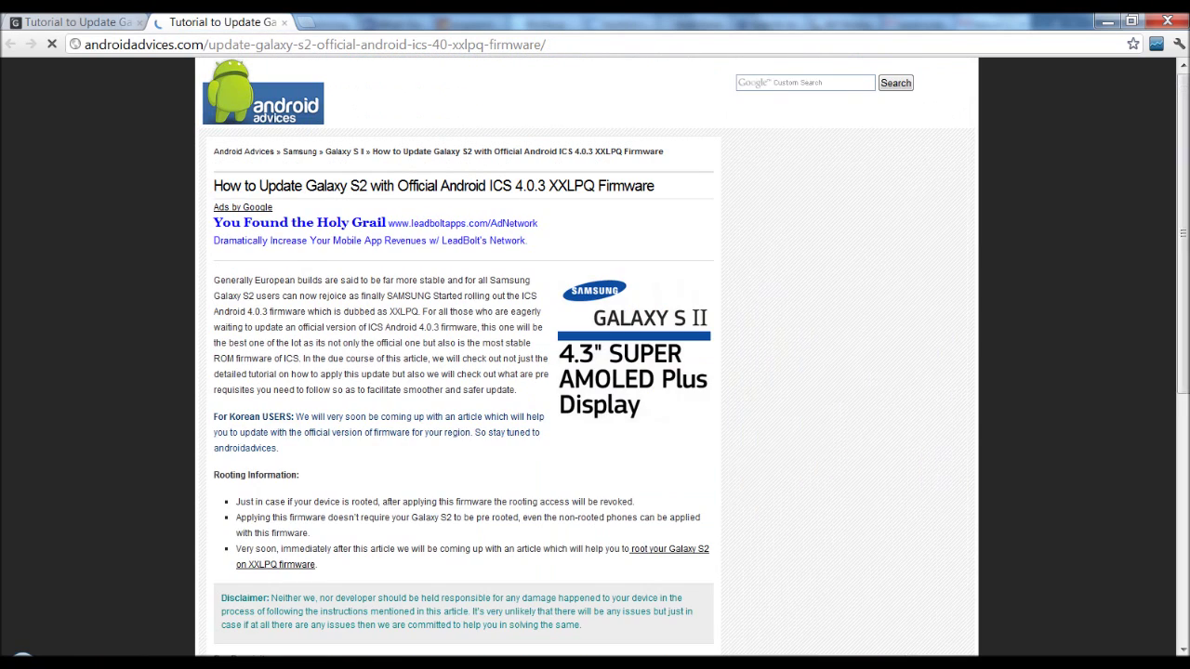
# Step: Review the rooting information, backup advice and USB debugging prerequisites on page 1, and close its tab to return to the procedure page
pyautogui.scroll(-3, 595, 353)
pyautogui.scroll(-2, 596, 353)
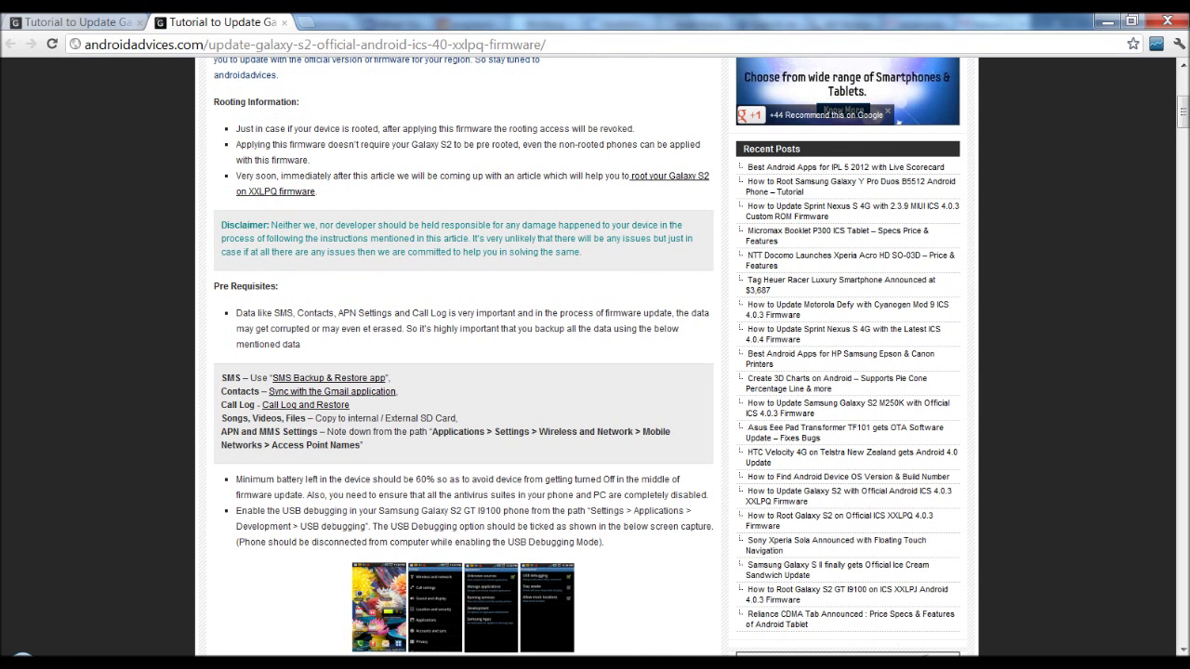
pyautogui.scroll(-2, 595, 427)
pyautogui.scroll(-1, 595, 428)
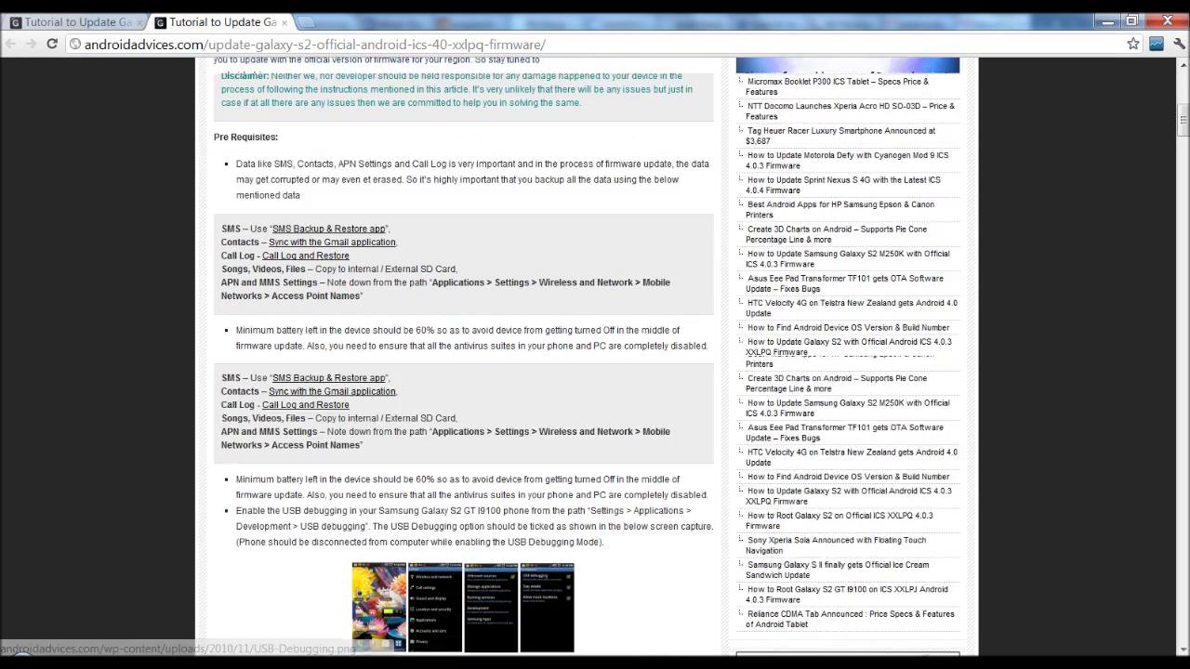
pyautogui.scroll(6, 464, 607)
pyautogui.click(77, 21)
pyautogui.click(285, 23)
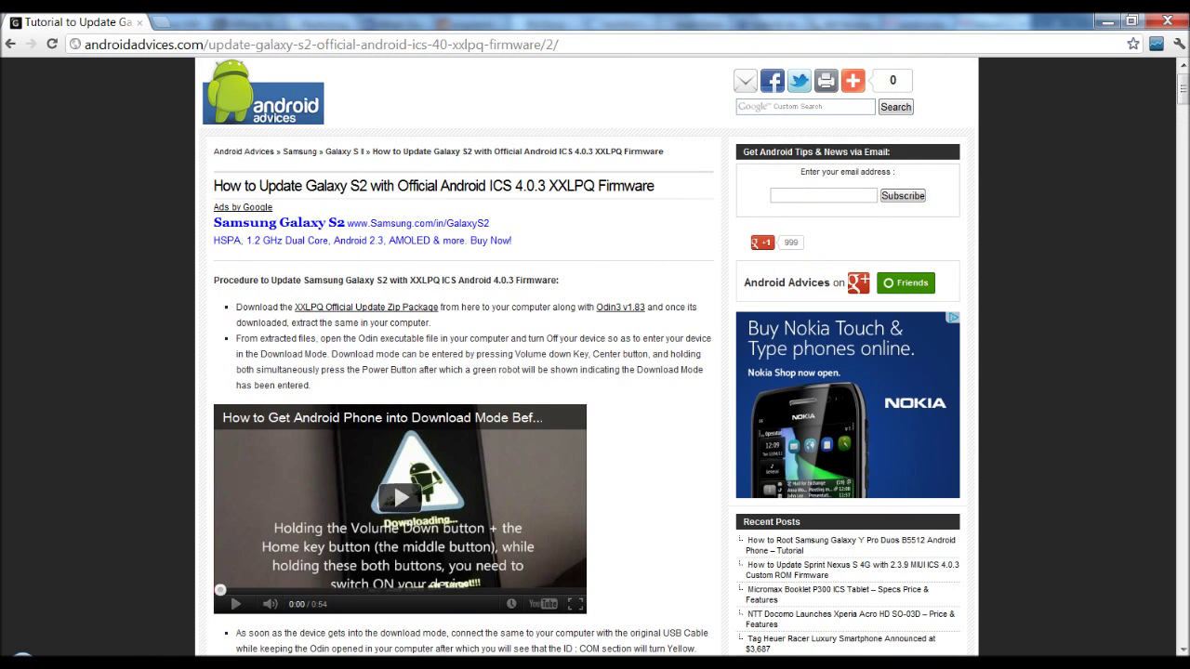
# Step: Find the Odin3 v1.83 download link and check the extracted files in the I9100XXLPQ_I9100OXALPQ_XEO folder
pyautogui.scroll(-2, 372, 307)
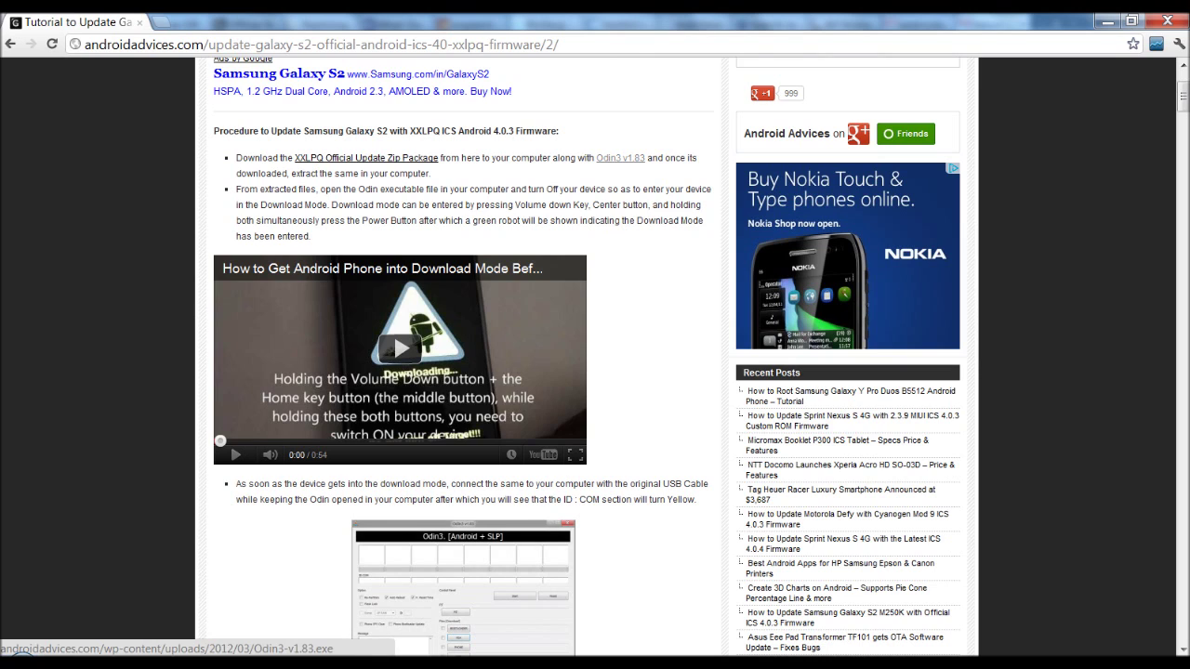
pyautogui.click(620, 158)
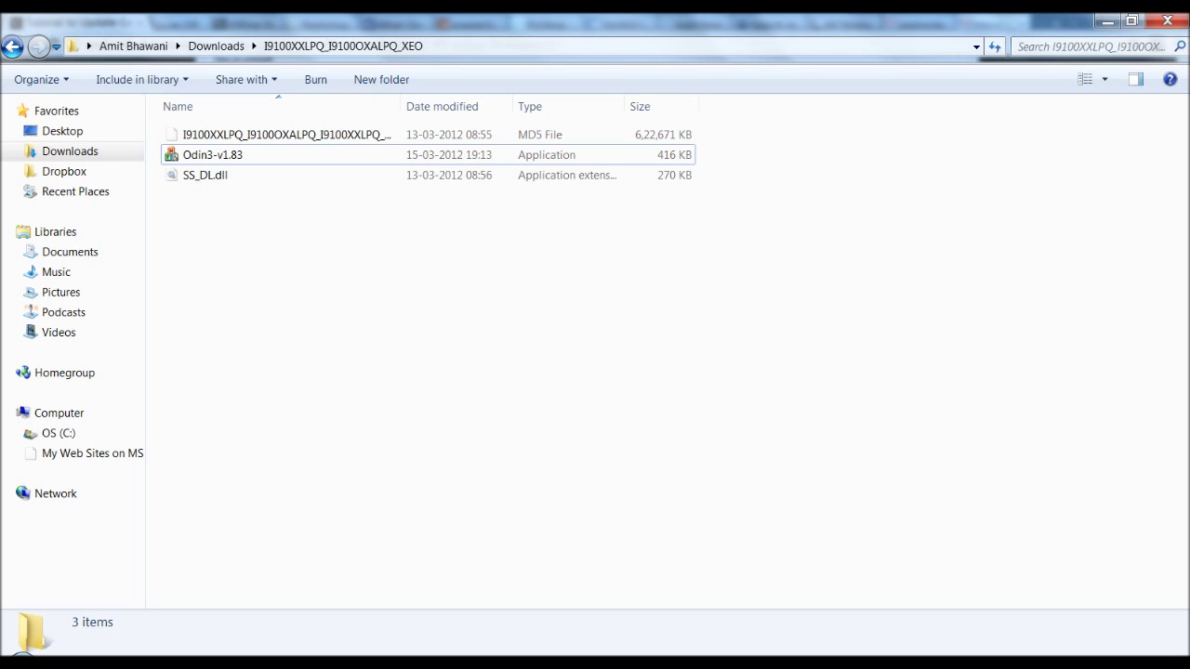
pyautogui.moveTo(629, 292); pyautogui.dragTo(434, 151)
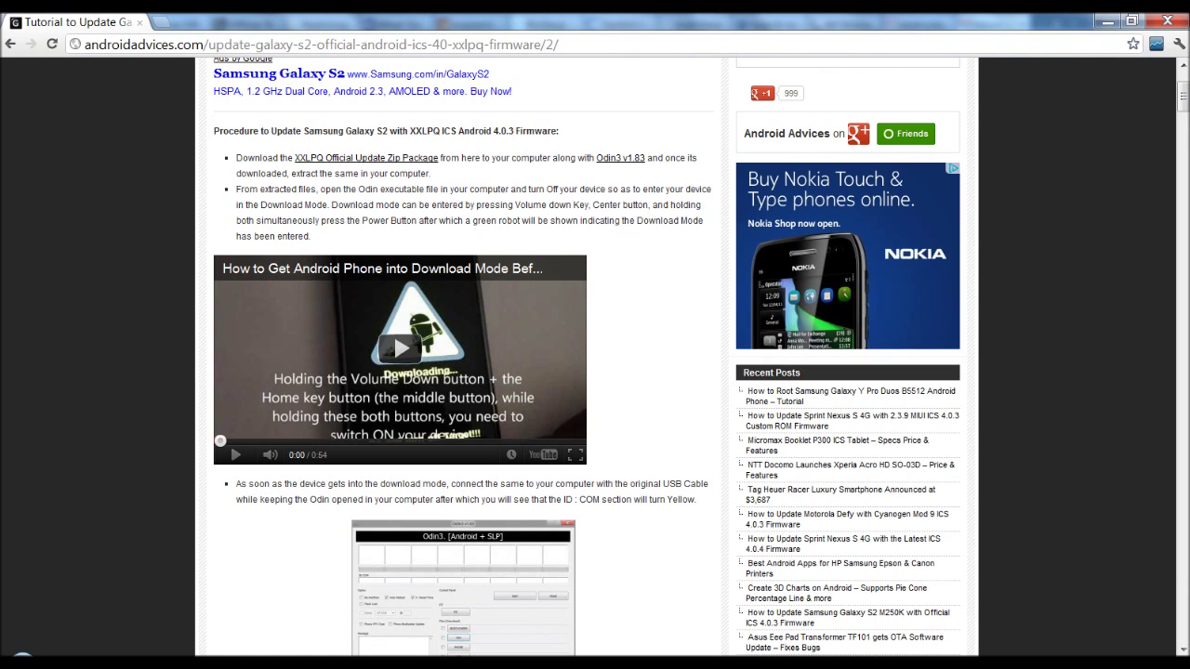
# Step: Read the download mode and ID:COM connection instructions, highlighting the Volume down Key, Center button and Power Button mentions
pyautogui.moveTo(516, 205); pyautogui.dragTo(652, 205)
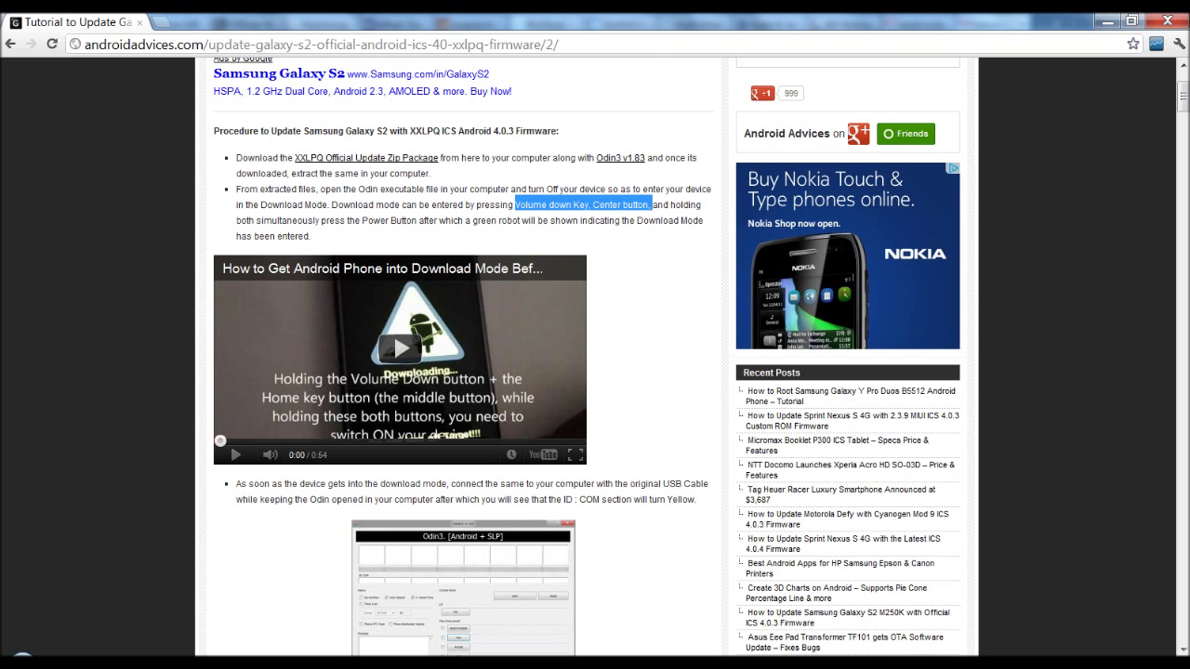
pyautogui.moveTo(361, 220); pyautogui.dragTo(417, 220)
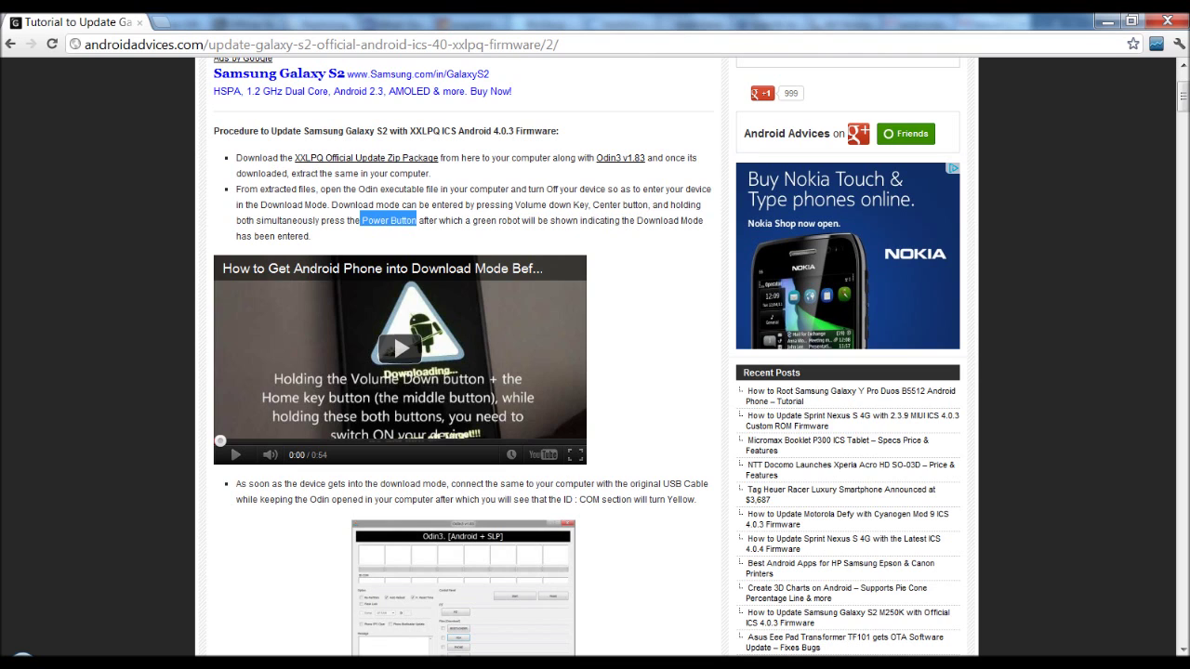
pyautogui.click(416, 220)
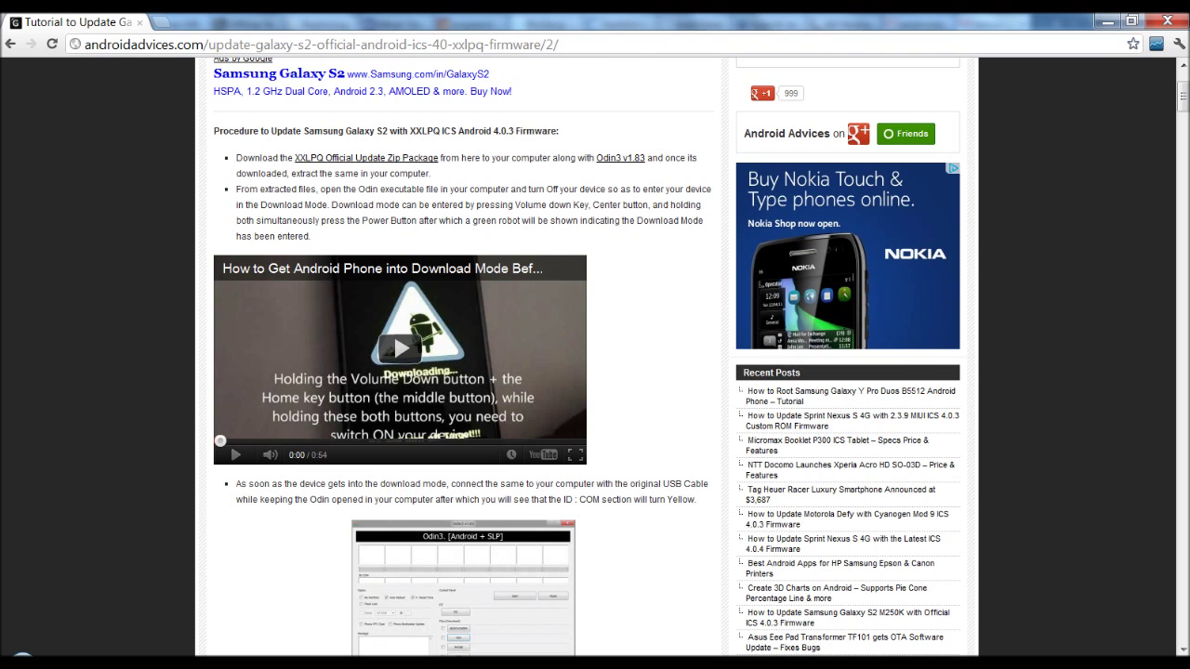
pyautogui.scroll(-2, 595, 353)
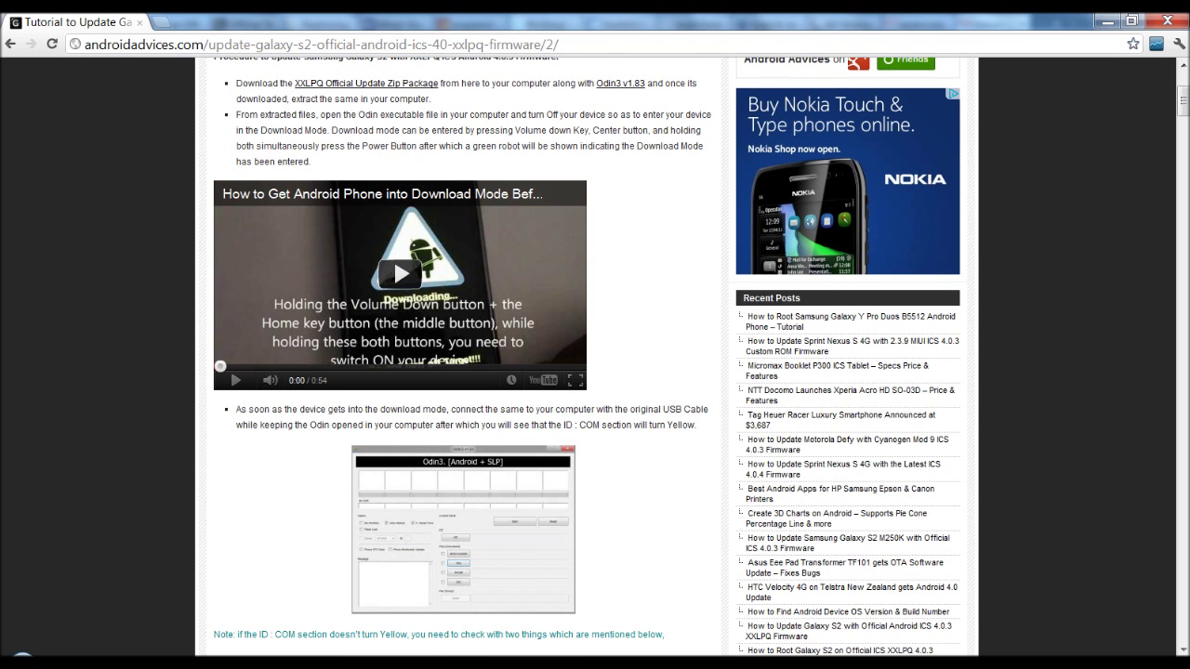
pyautogui.scroll(-3, 595, 353)
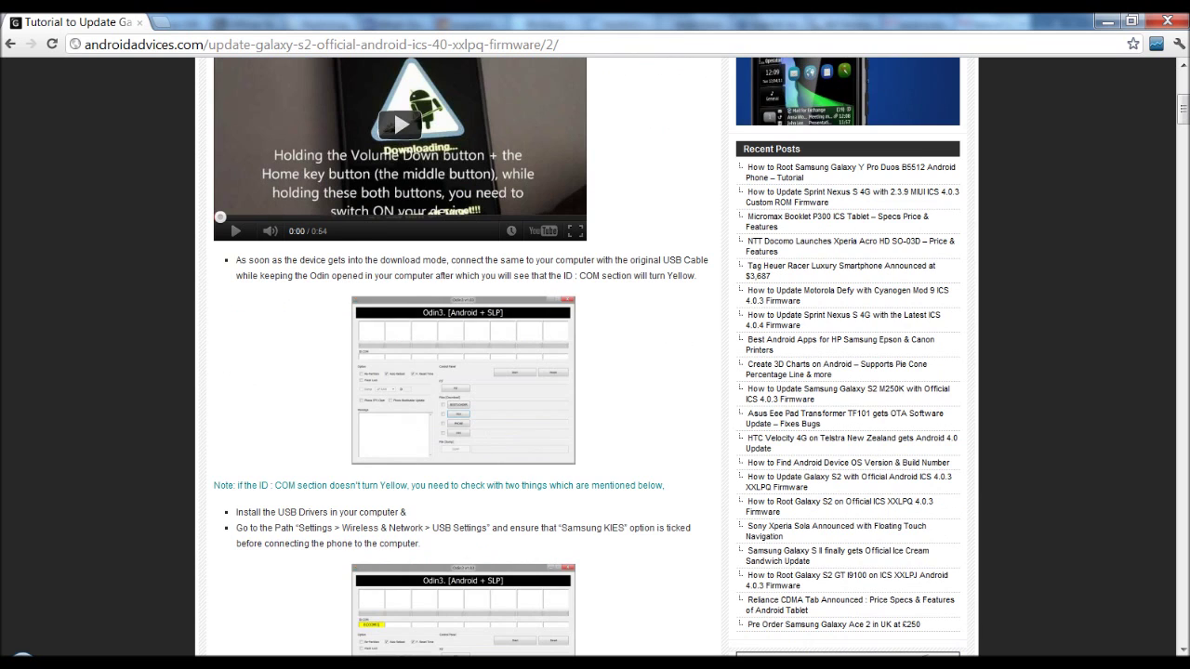
pyautogui.scroll(-2, 595, 353)
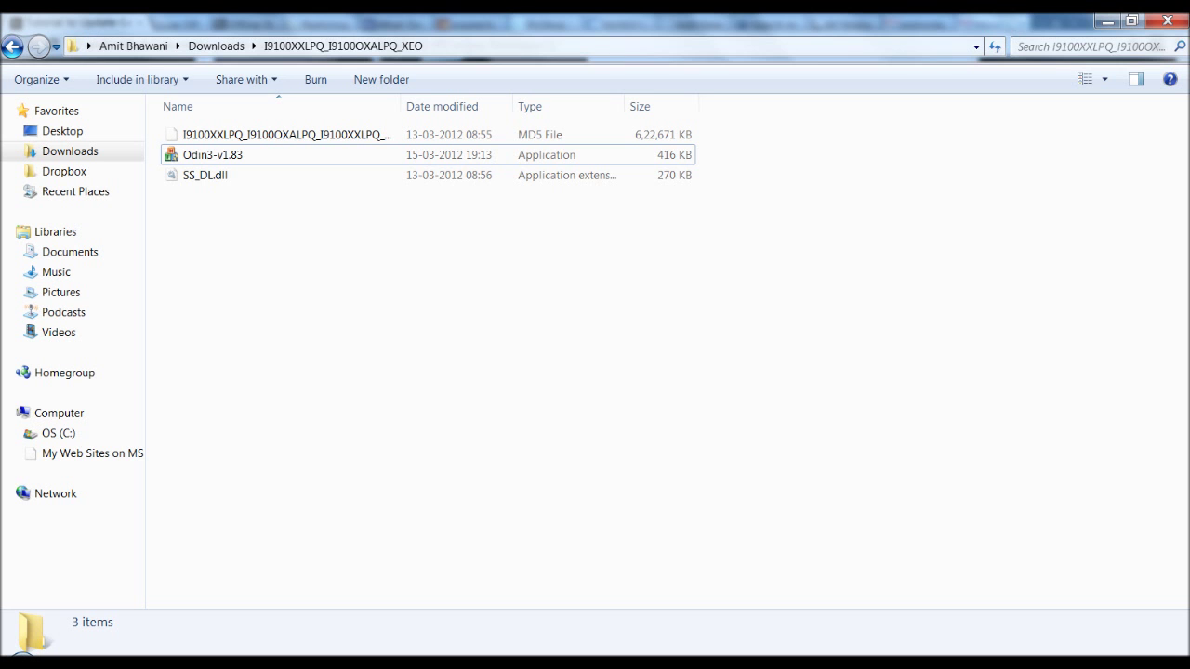
# Step: Launch Odin3-v1.83 from the extracted firmware folder and allow it to make changes to the computer
pyautogui.doubleClick(212, 154)
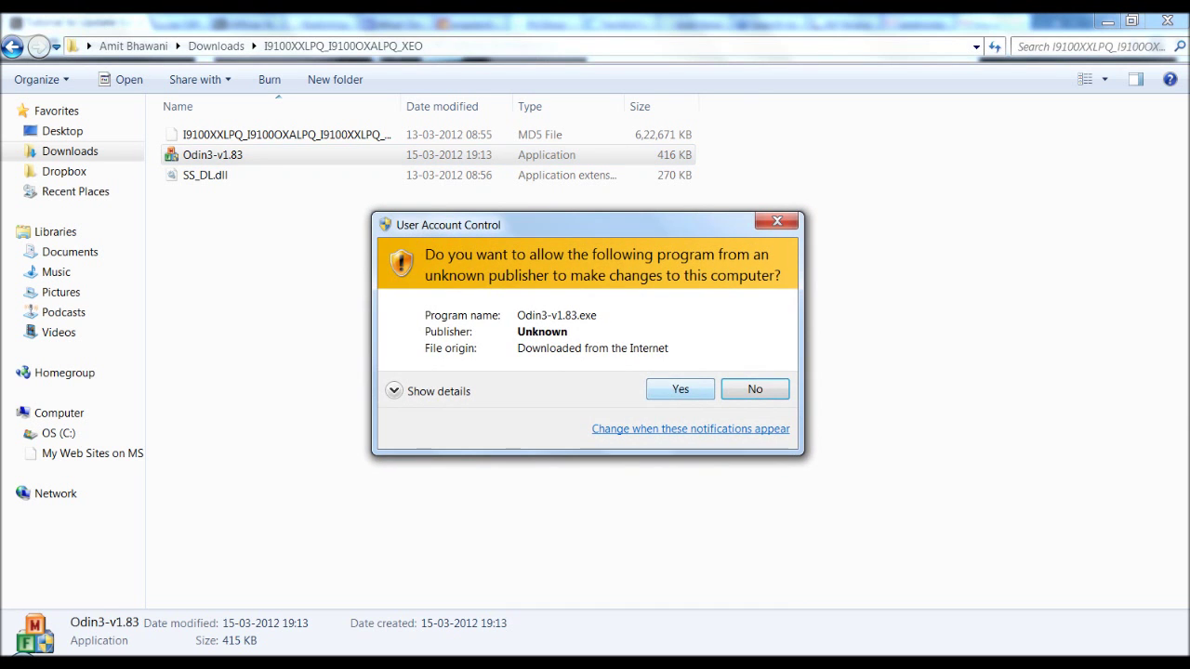
pyautogui.click(680, 389)
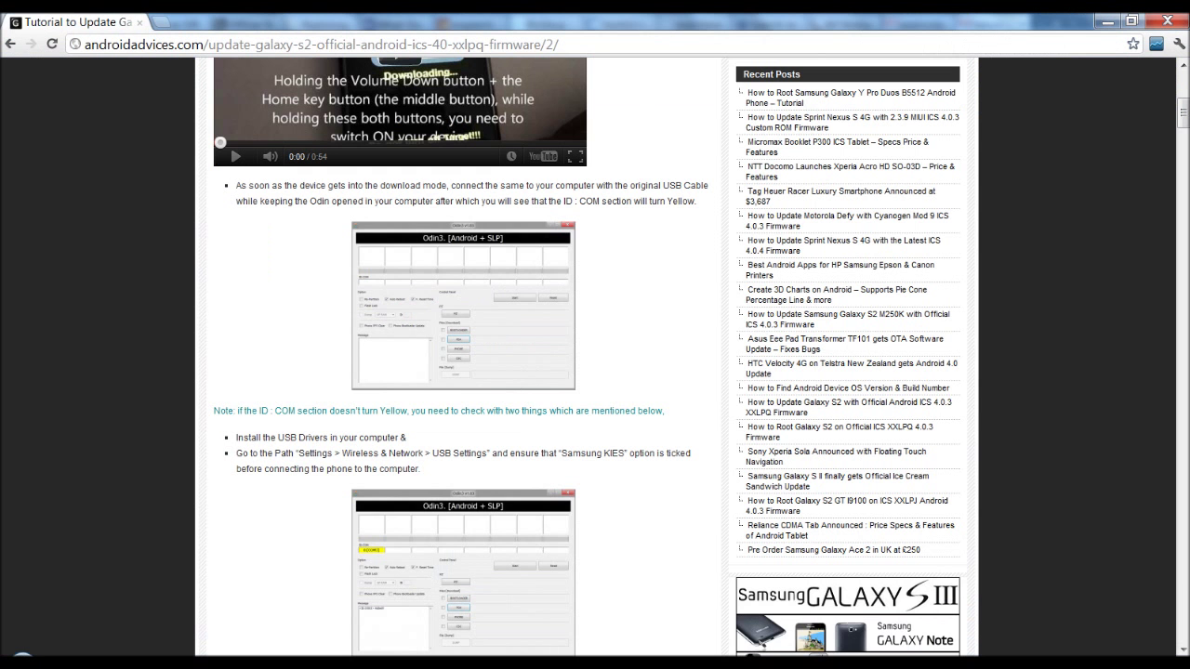
# Step: Read the article's PDA file instructions and widen the Name column in the extracted firmware folder to check the full MD5 file name
pyautogui.scroll(-4, 456, 353)
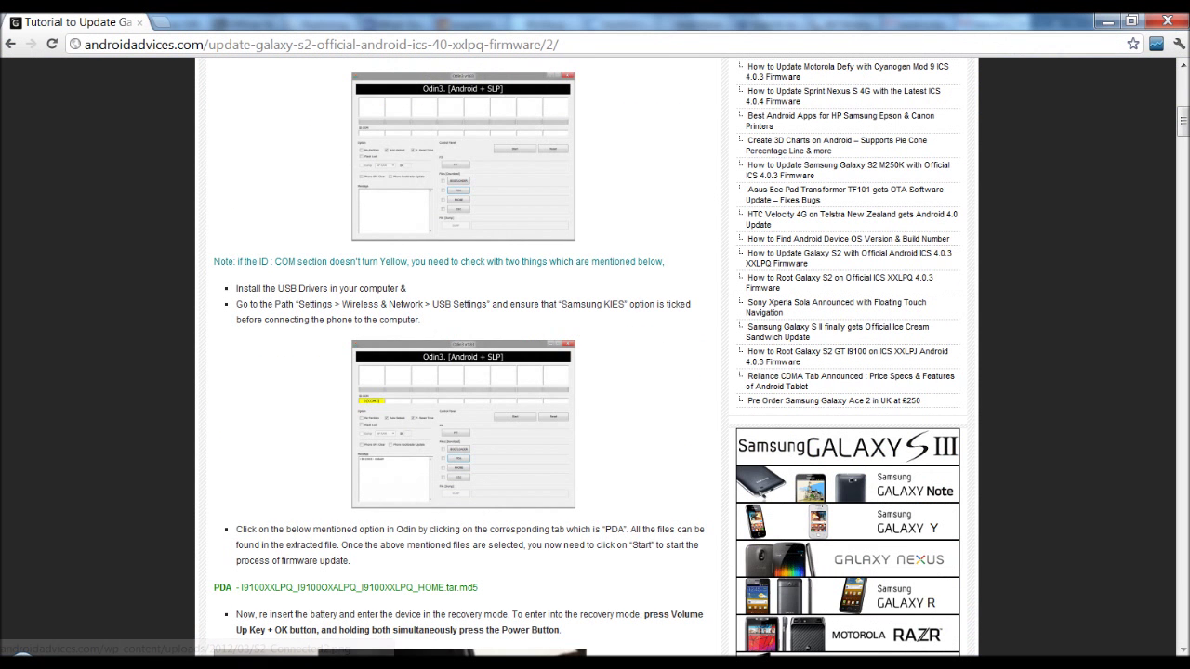
pyautogui.scroll(-1, 456, 372)
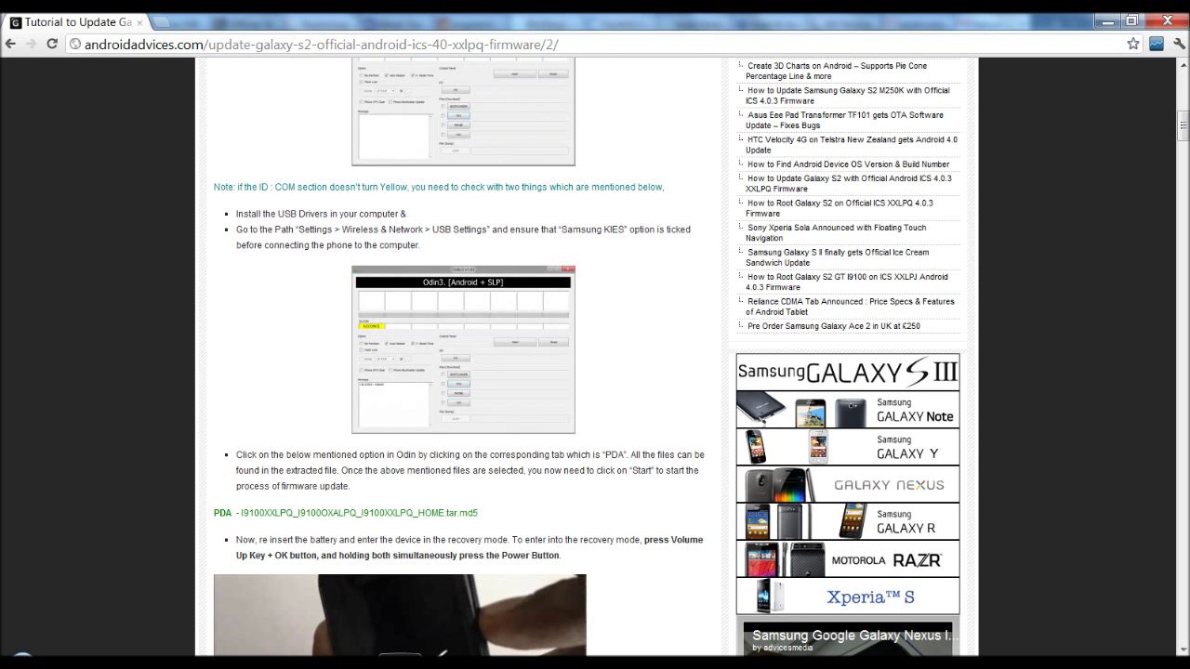
pyautogui.scroll(-2, 595, 358)
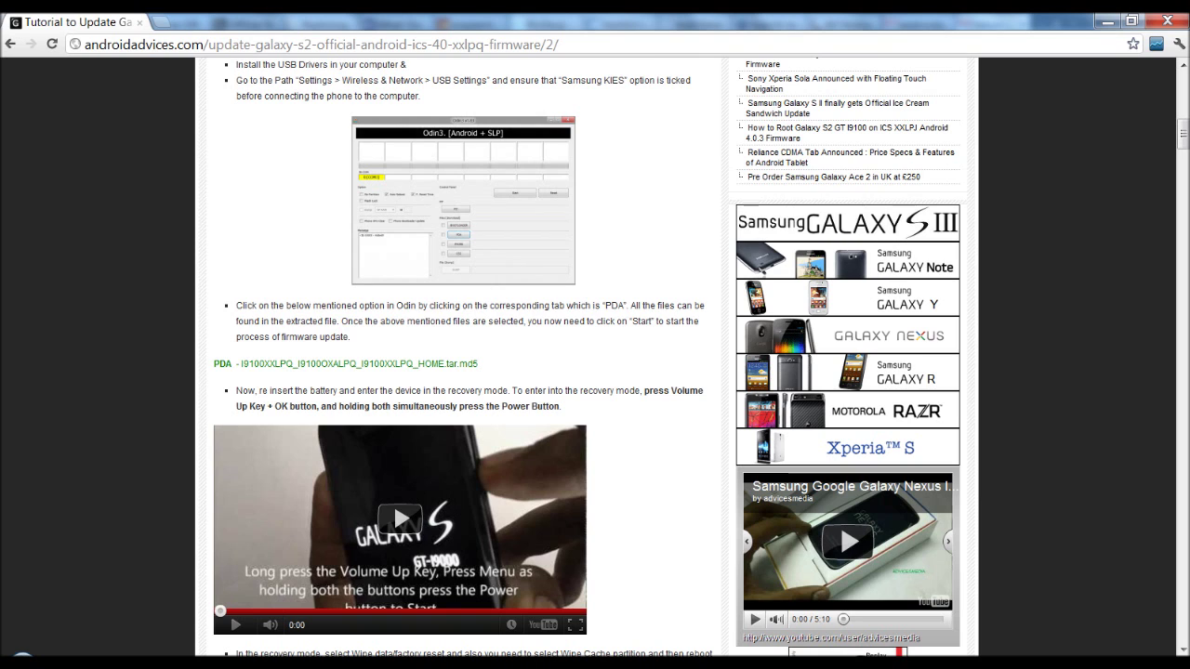
pyautogui.hotkey('alt', 'Tab')
pyautogui.click(595, 45)
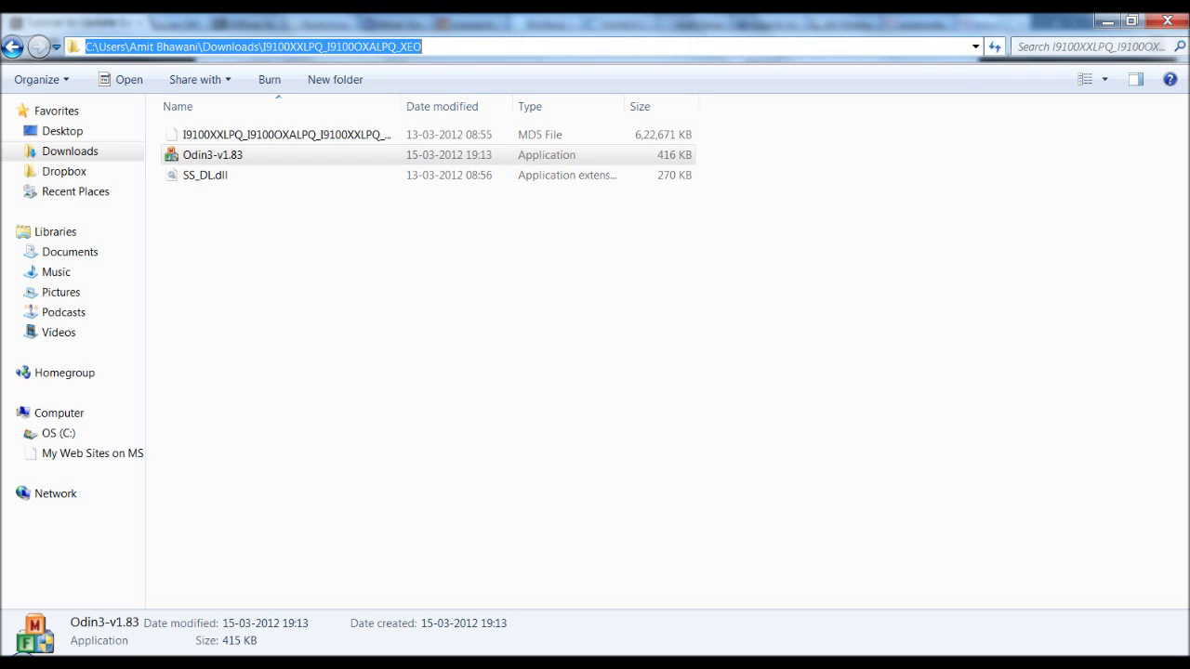
pyautogui.moveTo(401, 106); pyautogui.dragTo(517, 106)
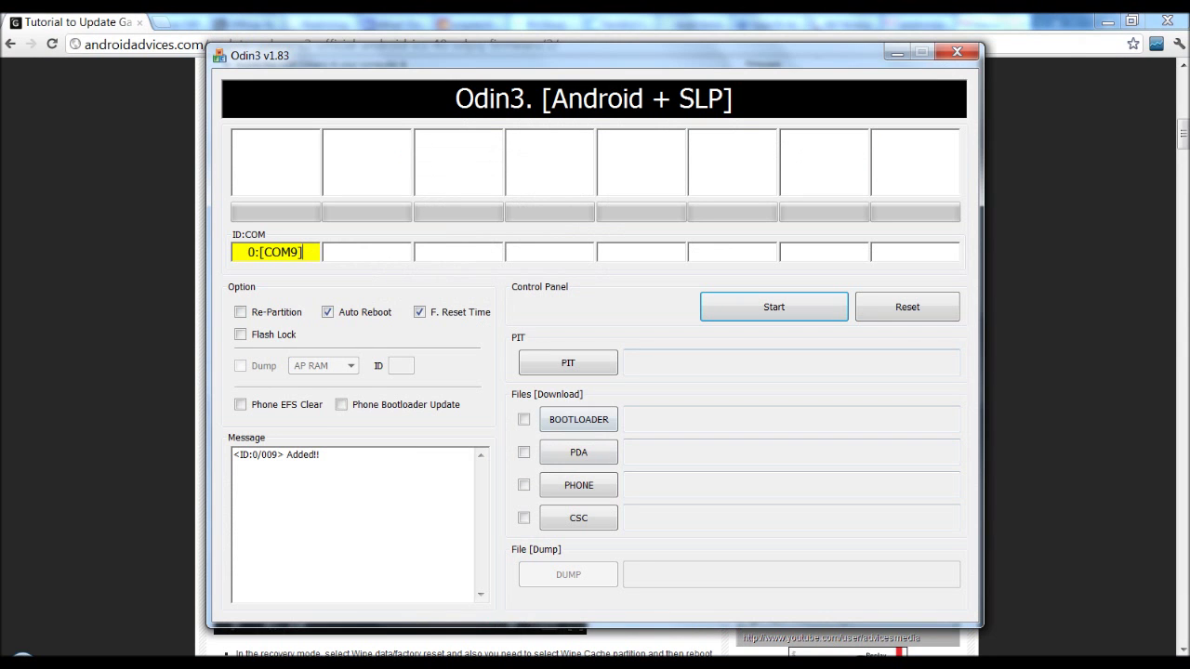
# Step: Load I9100XXLPQ_I9100OXALPQ_I9100XXLPQ_HOME.tar.md5 as the PDA file in Odin3
pyautogui.click(578, 452)
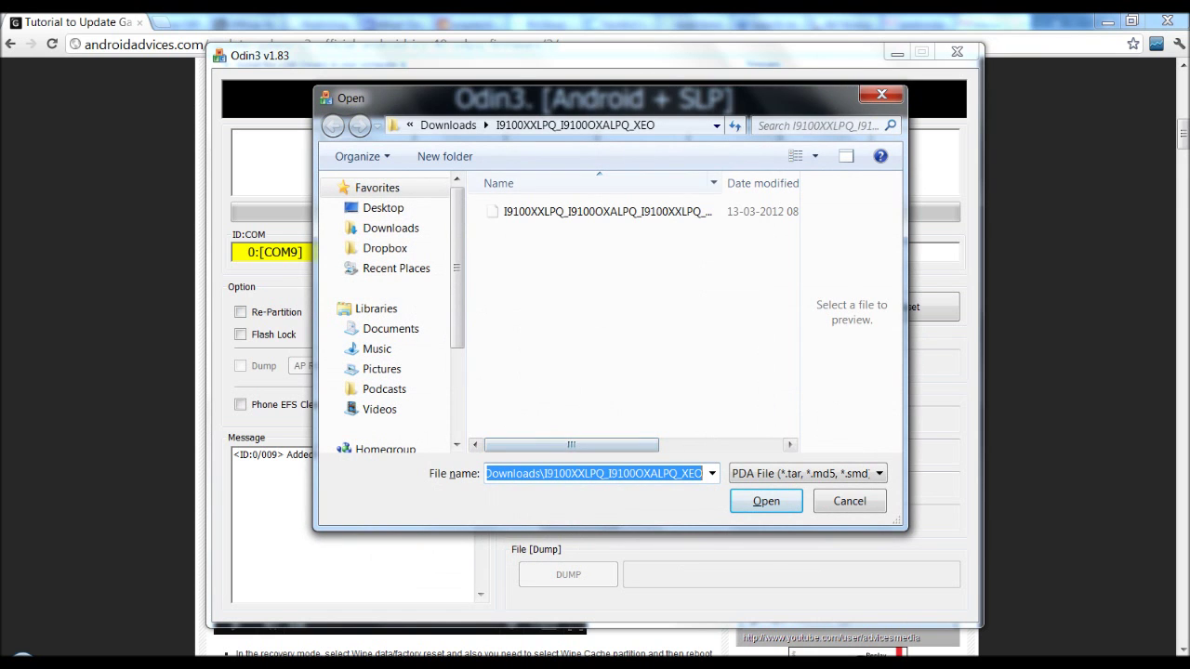
pyautogui.doubleClick(606, 211)
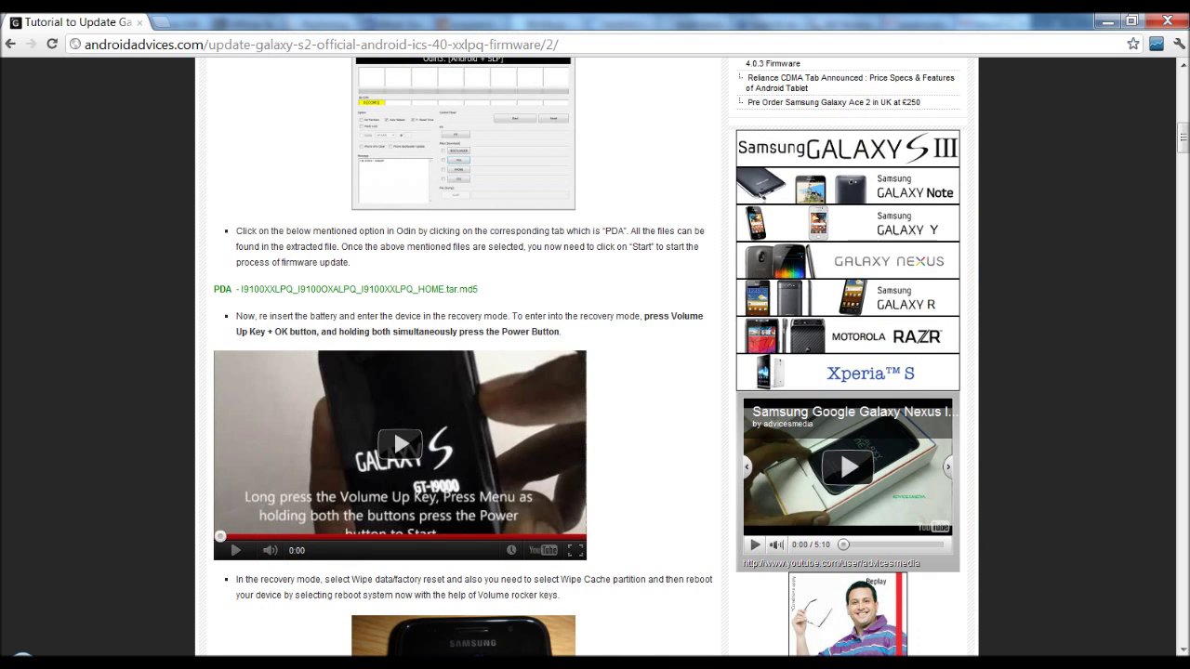
# Step: Check the article's remaining instructions, start the firmware update in Odin3 and review its message log
pyautogui.scroll(-4, 558, 307)
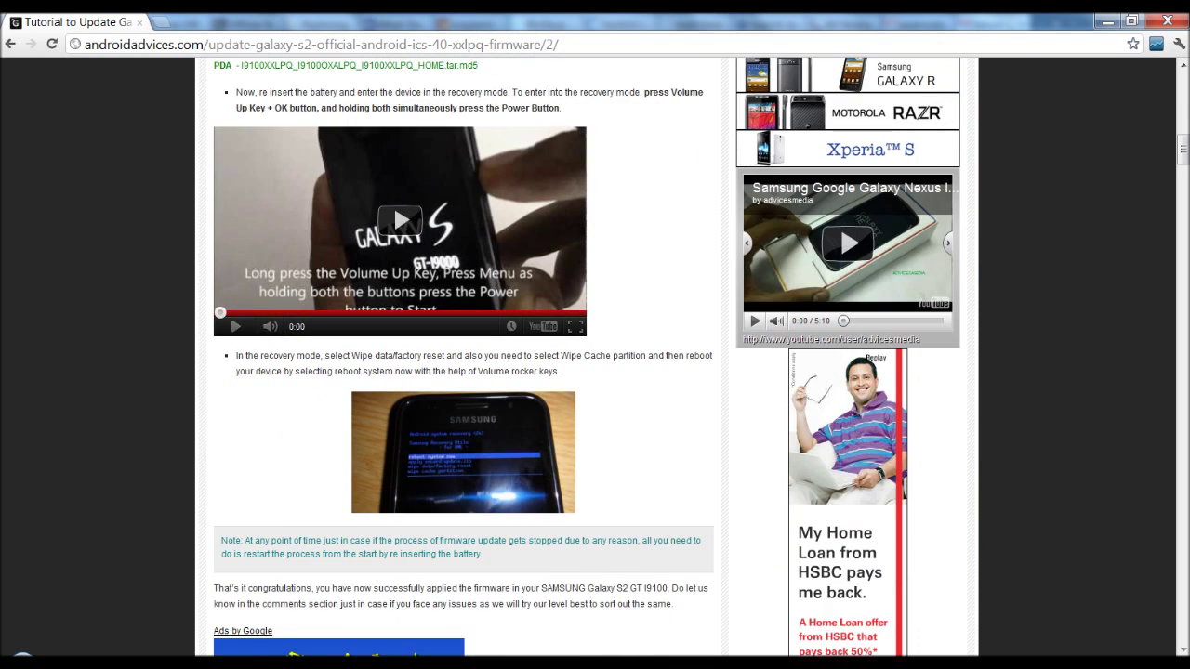
pyautogui.scroll(8, 558, 307)
pyautogui.hotkey('alt', 'Tab')
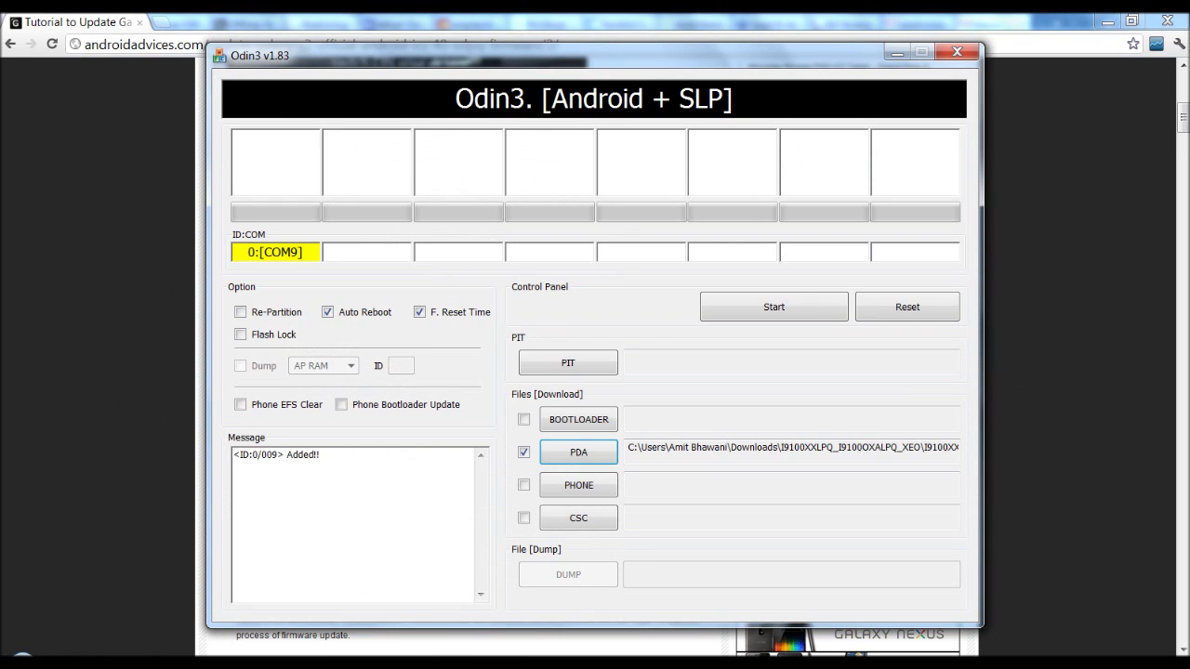
pyautogui.click(774, 307)
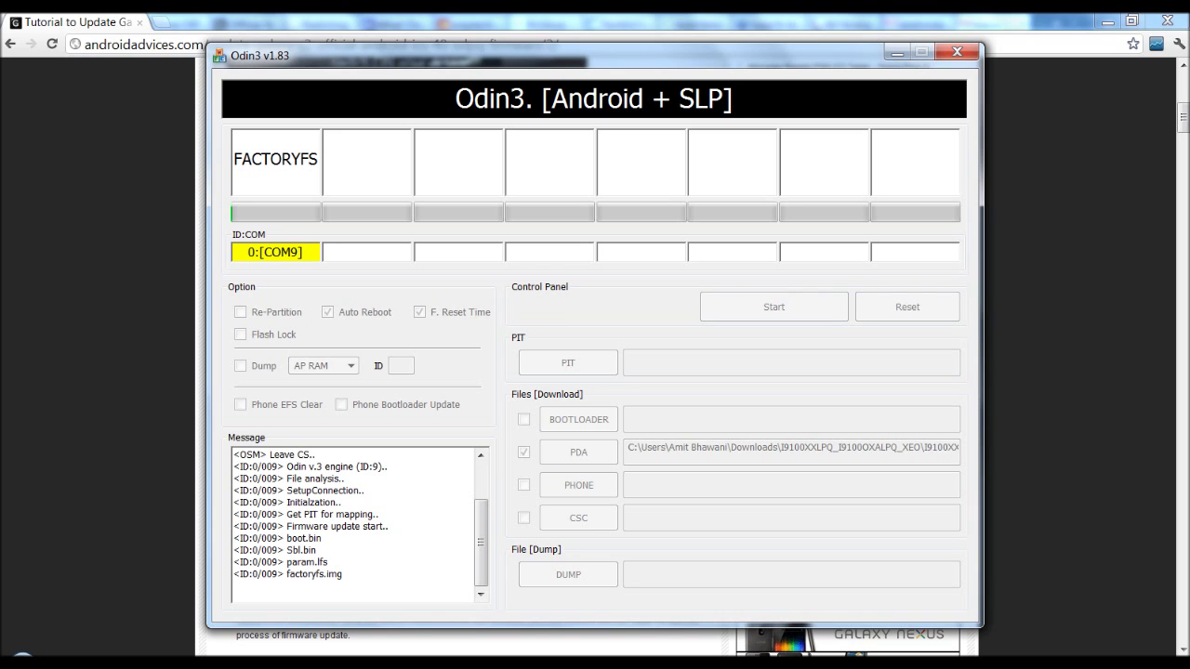
pyautogui.moveTo(481, 542); pyautogui.dragTo(481, 504)
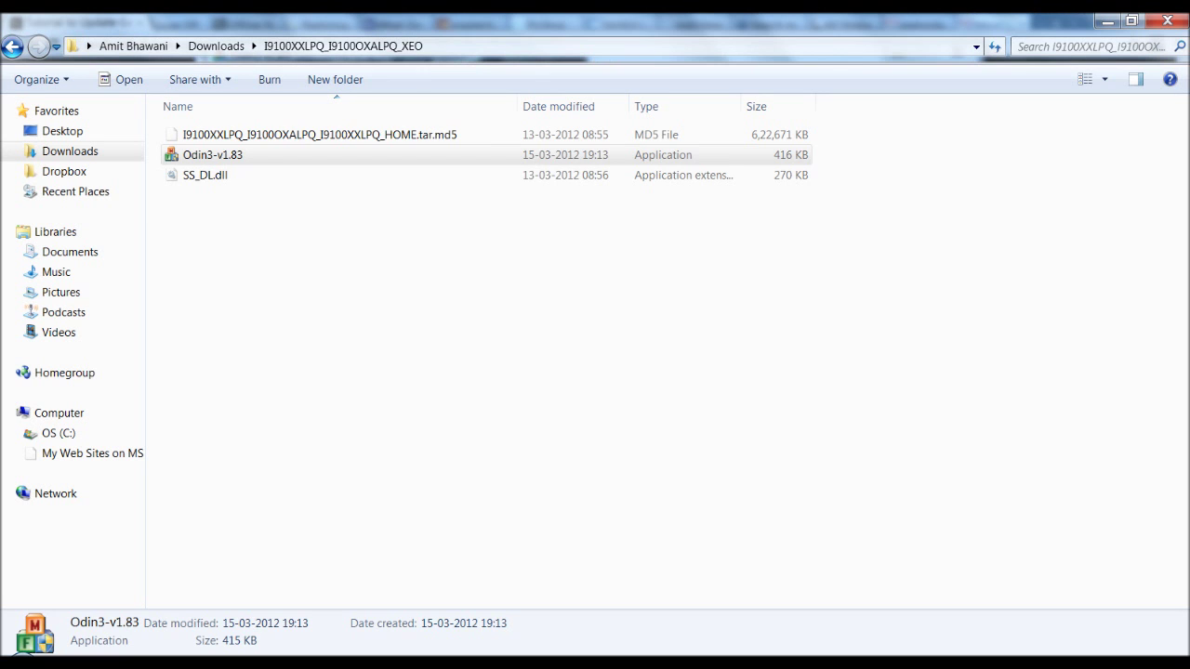
# Step: Review the extracted firmware files and read the article's recovery mode instructions, highlighting "Wipe data/factory reset"
pyautogui.moveTo(669, 294); pyautogui.dragTo(507, 126)
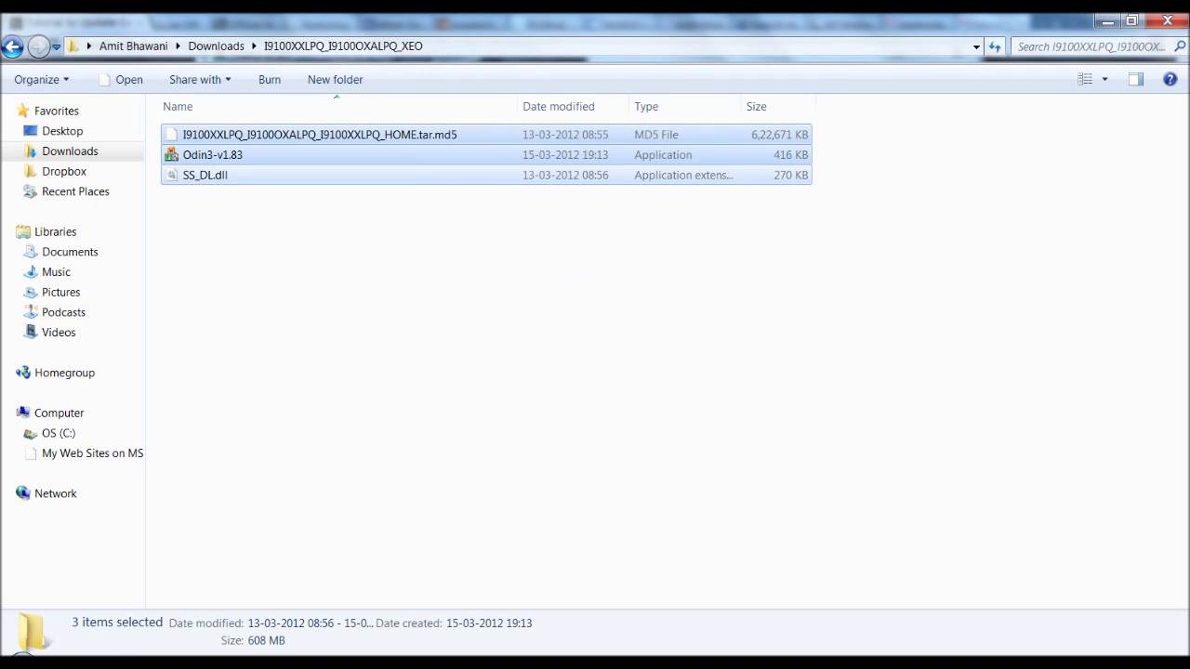
pyautogui.click(548, 279)
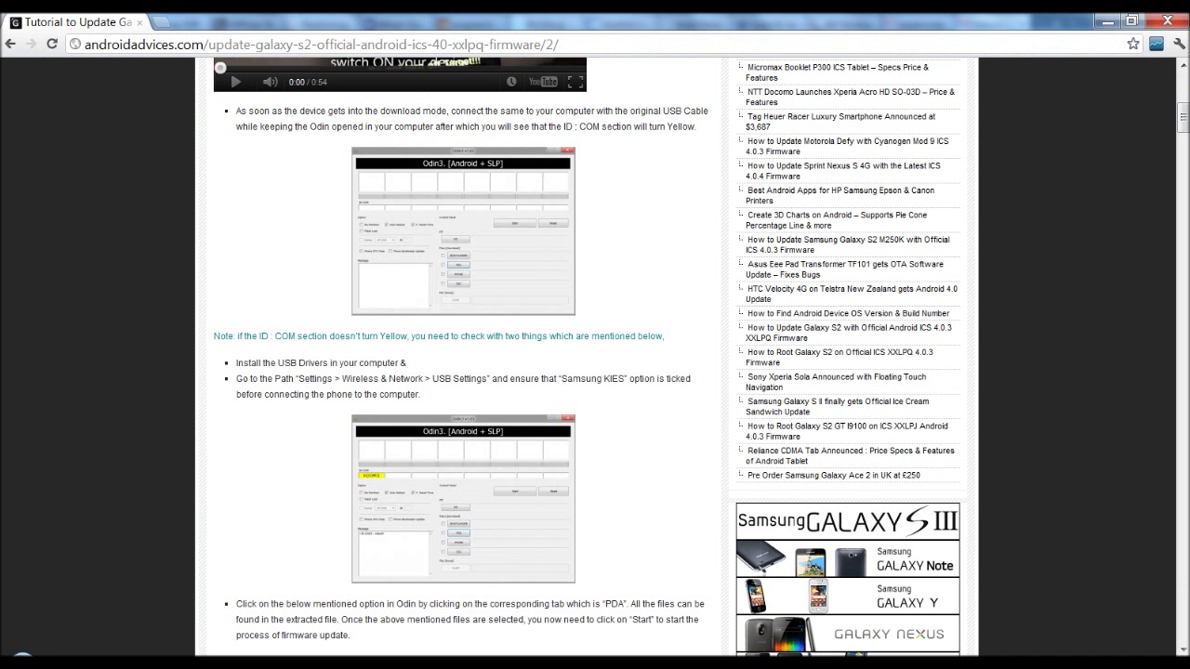
pyautogui.scroll(-2, 455, 358)
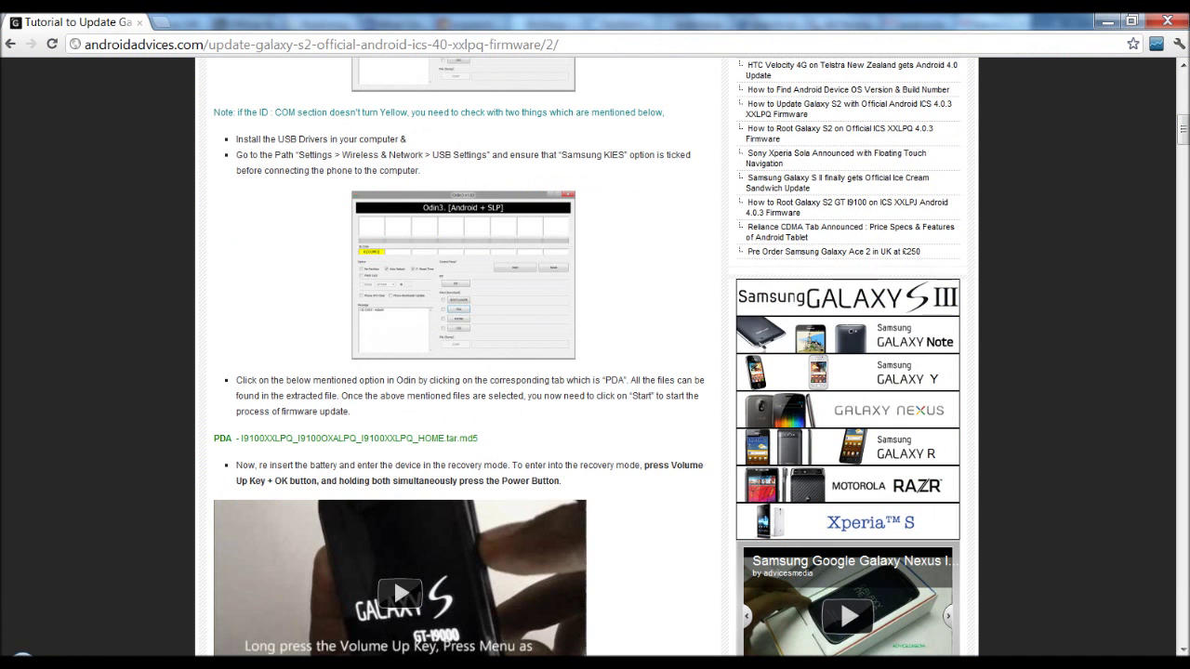
pyautogui.scroll(-2, 455, 358)
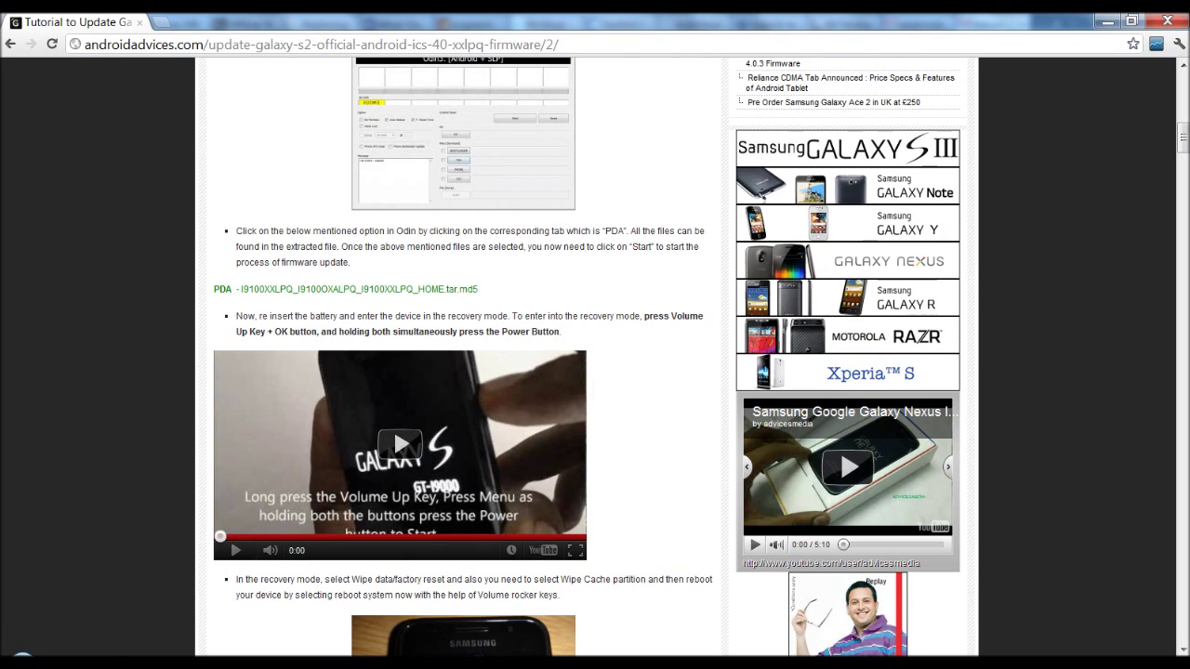
pyautogui.scroll(-1, 456, 358)
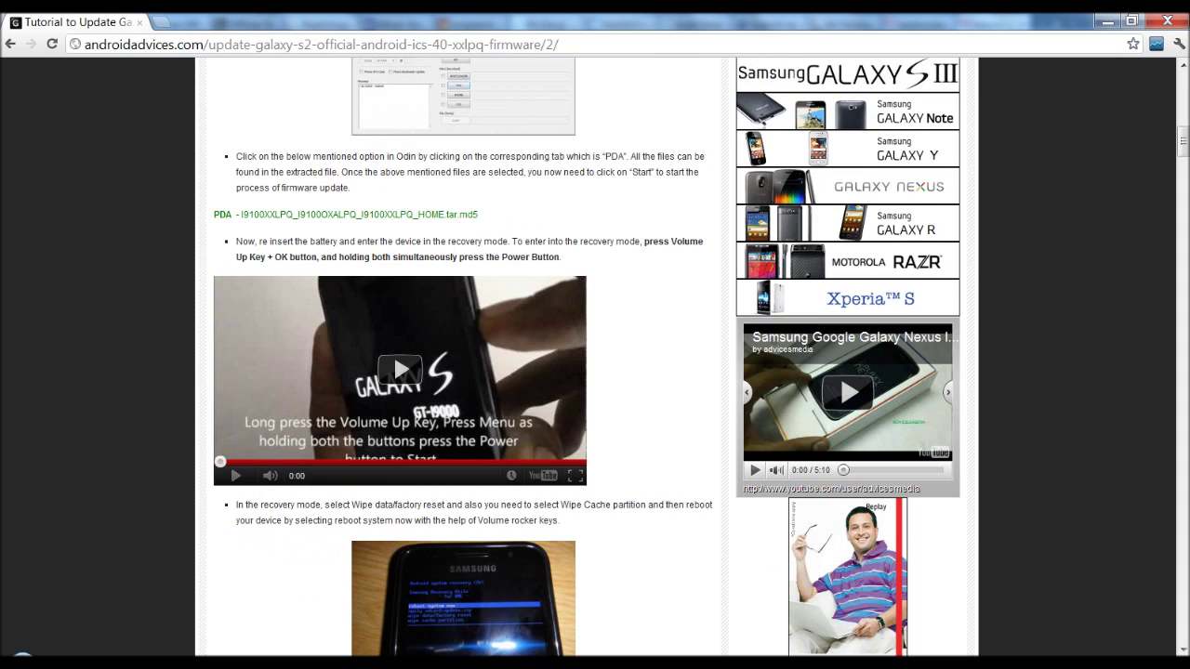
pyautogui.scroll(-1, 455, 358)
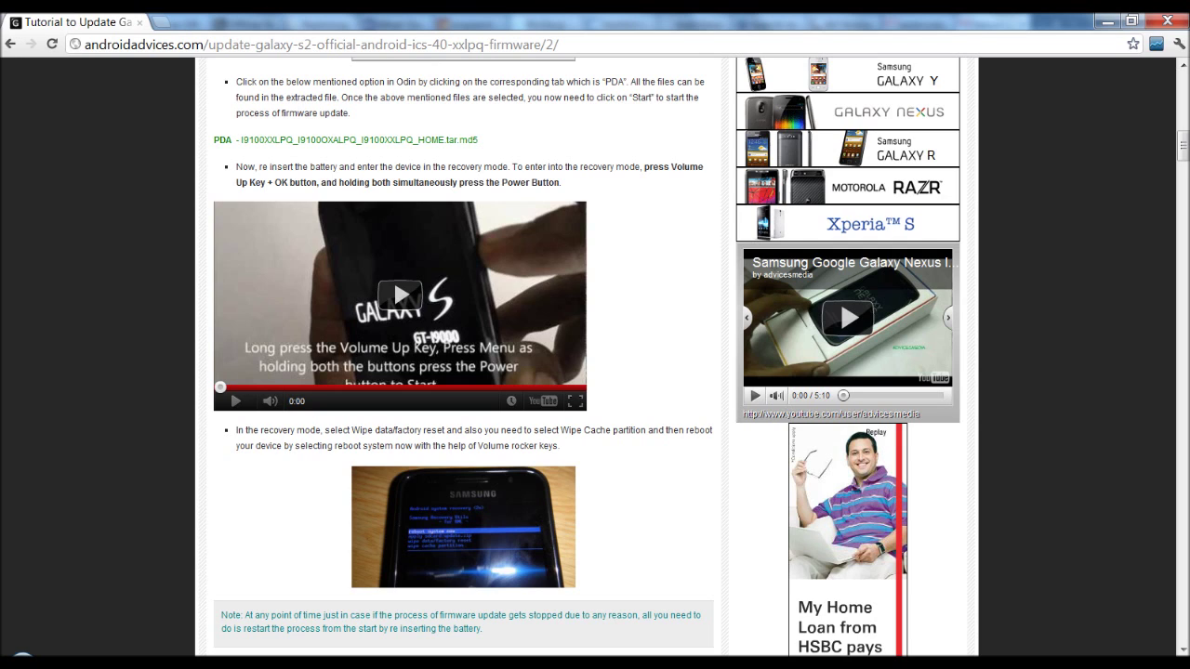
pyautogui.scroll(-2, 595, 372)
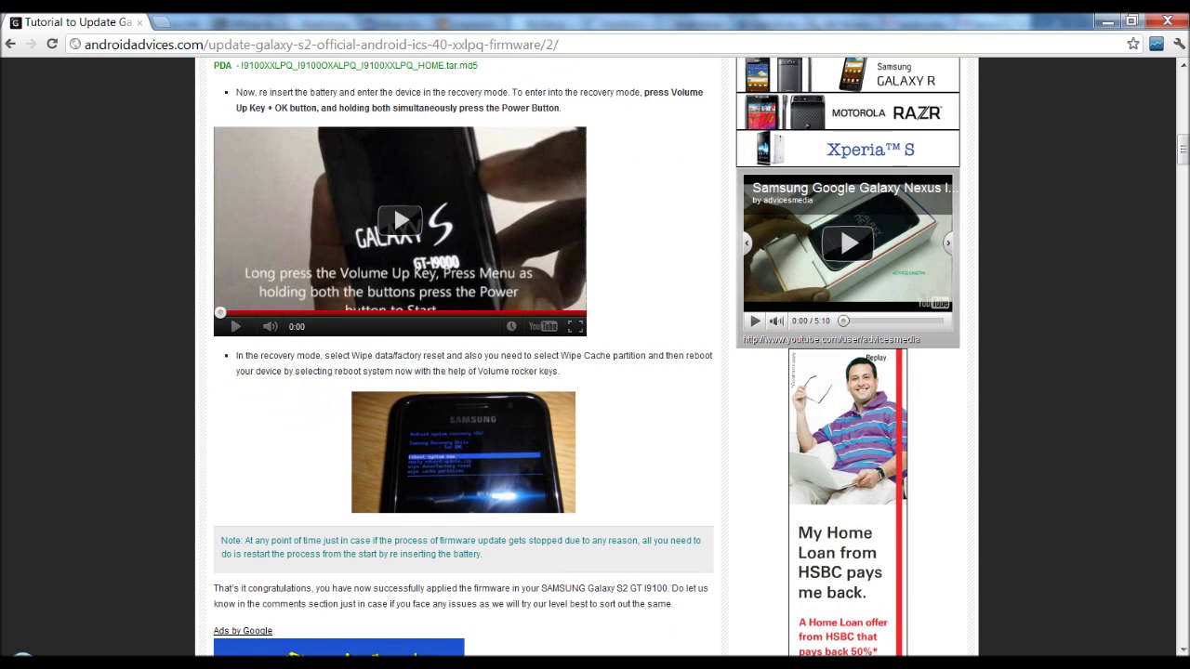
pyautogui.moveTo(351, 356); pyautogui.dragTo(446, 356)
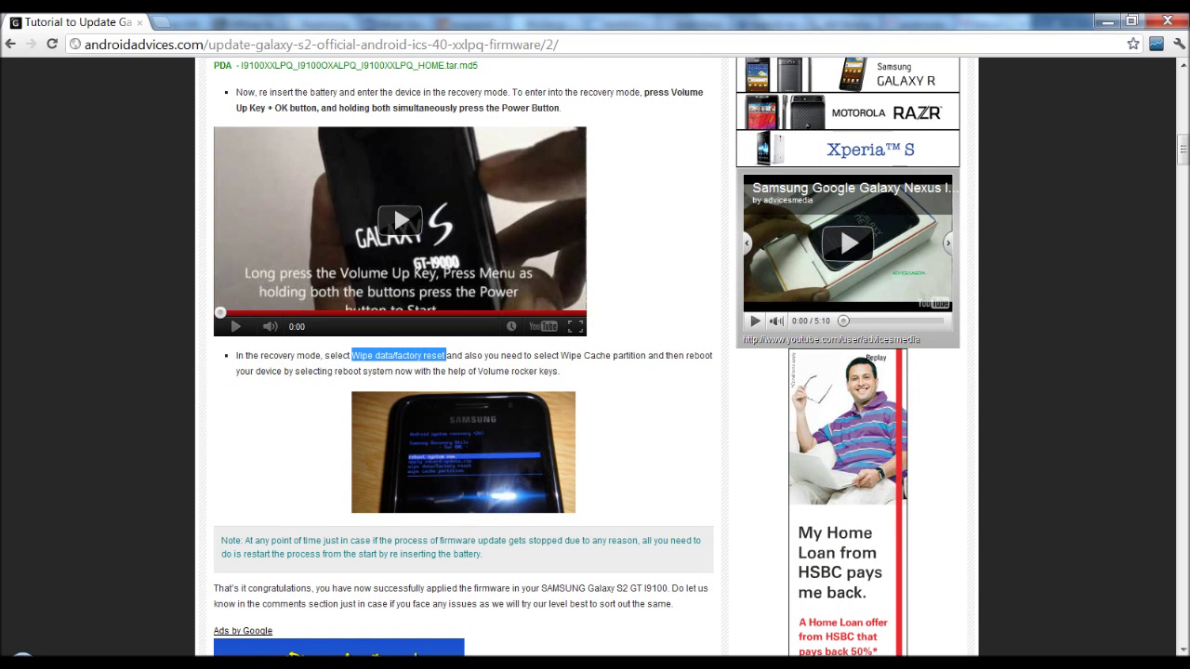
# Step: Highlight "Wipe Cache partition" in the recovery instructions, review the full update procedure and reader comments, and return to the article's beginning
pyautogui.moveTo(559, 356); pyautogui.dragTo(646, 356)
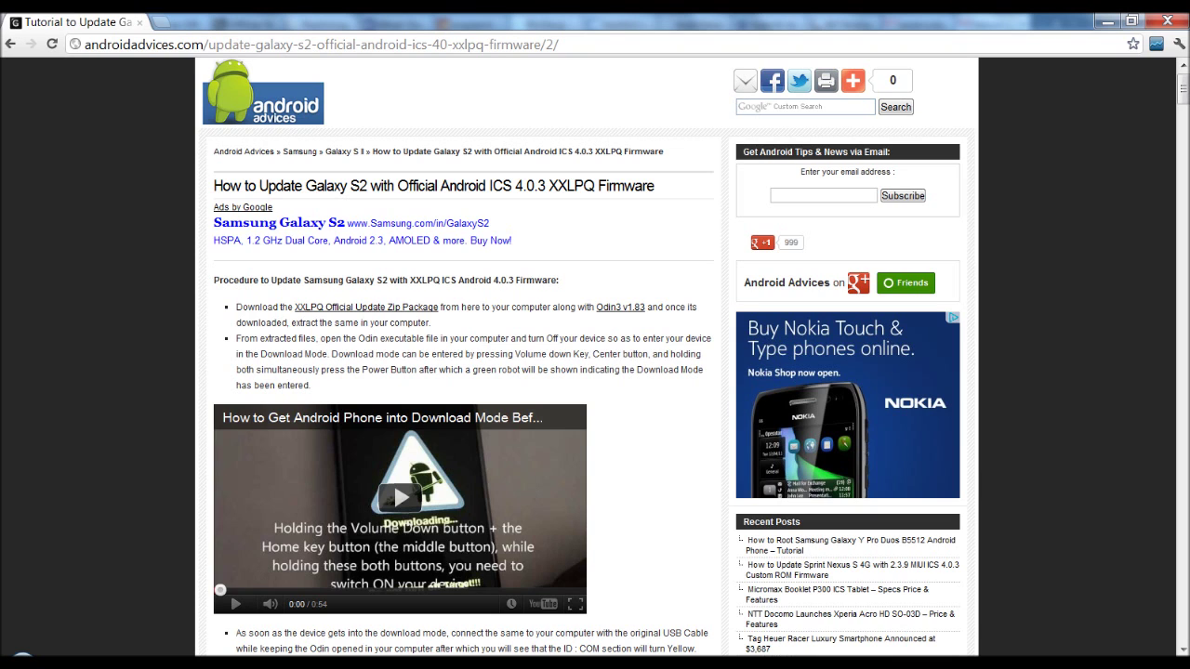
pyautogui.scroll(-15, 642, 428)
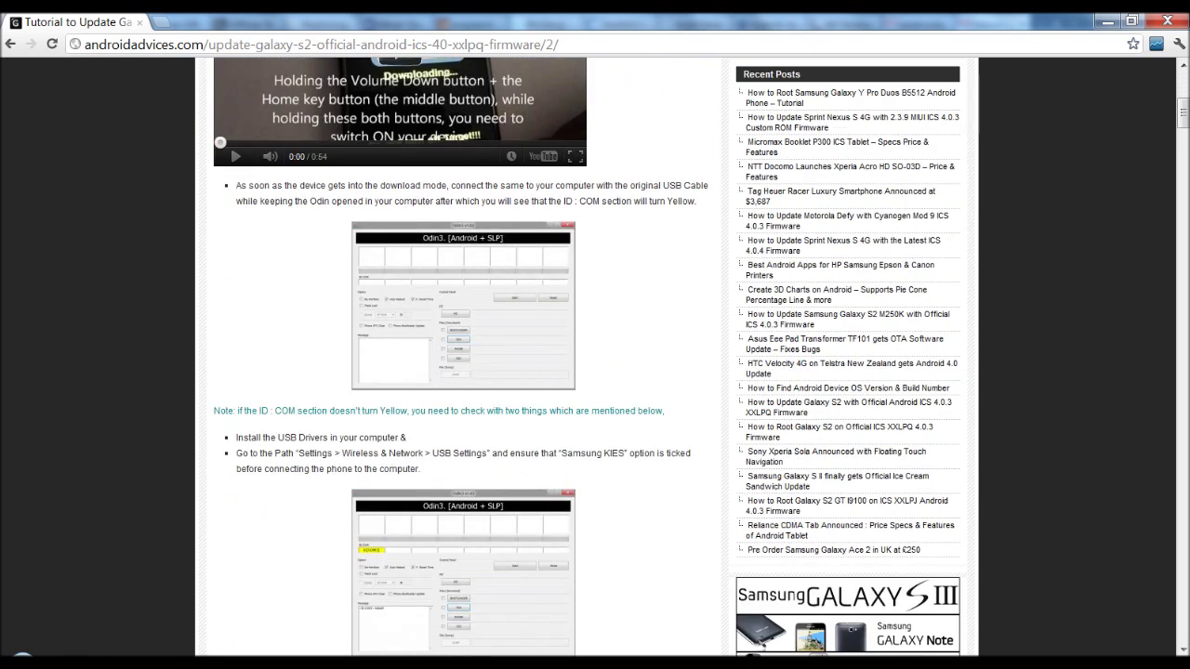
pyautogui.scroll(-10, 642, 428)
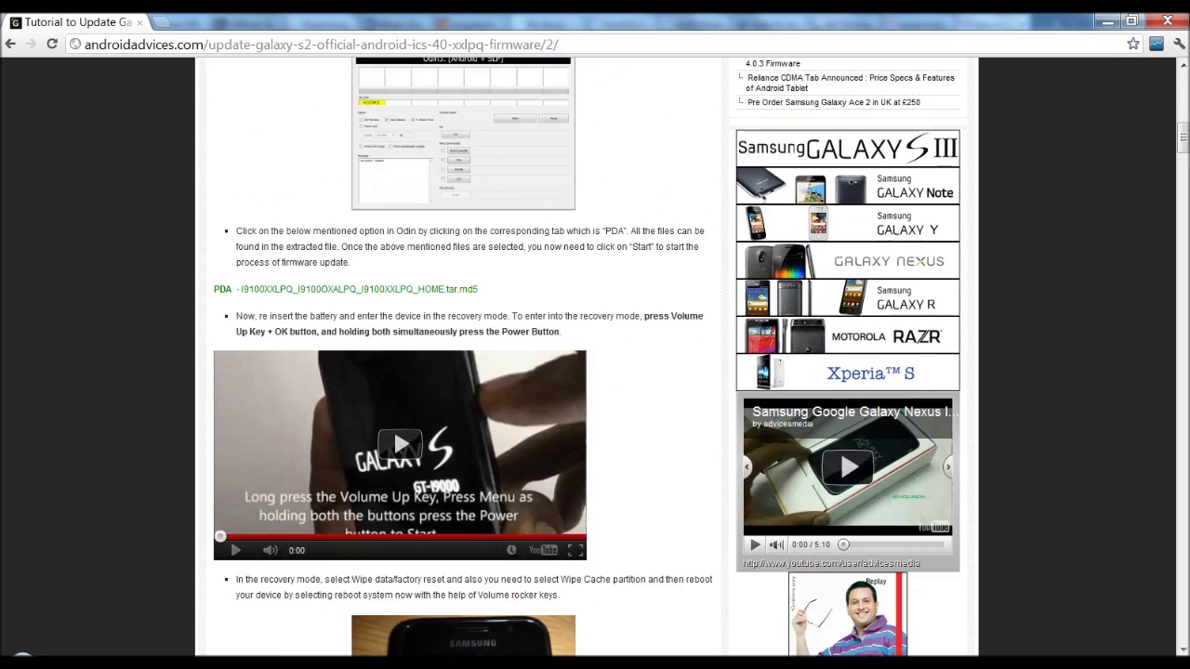
pyautogui.scroll(-7, 641, 428)
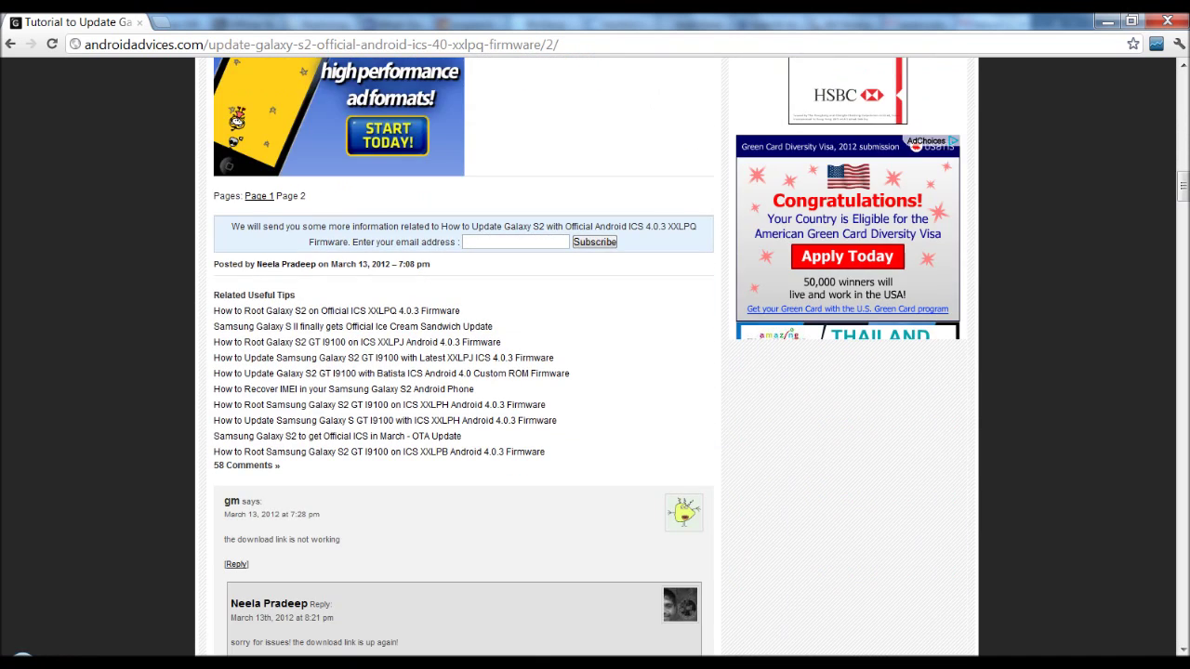
pyautogui.scroll(-9, 464, 372)
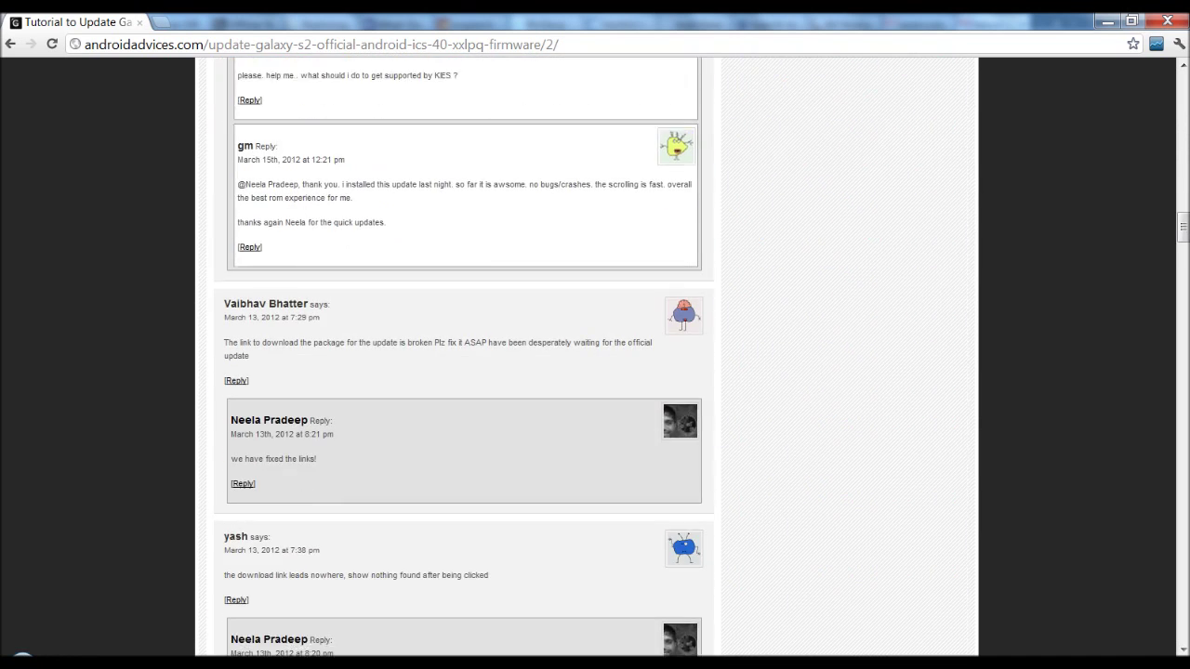
pyautogui.scroll(-8, 464, 372)
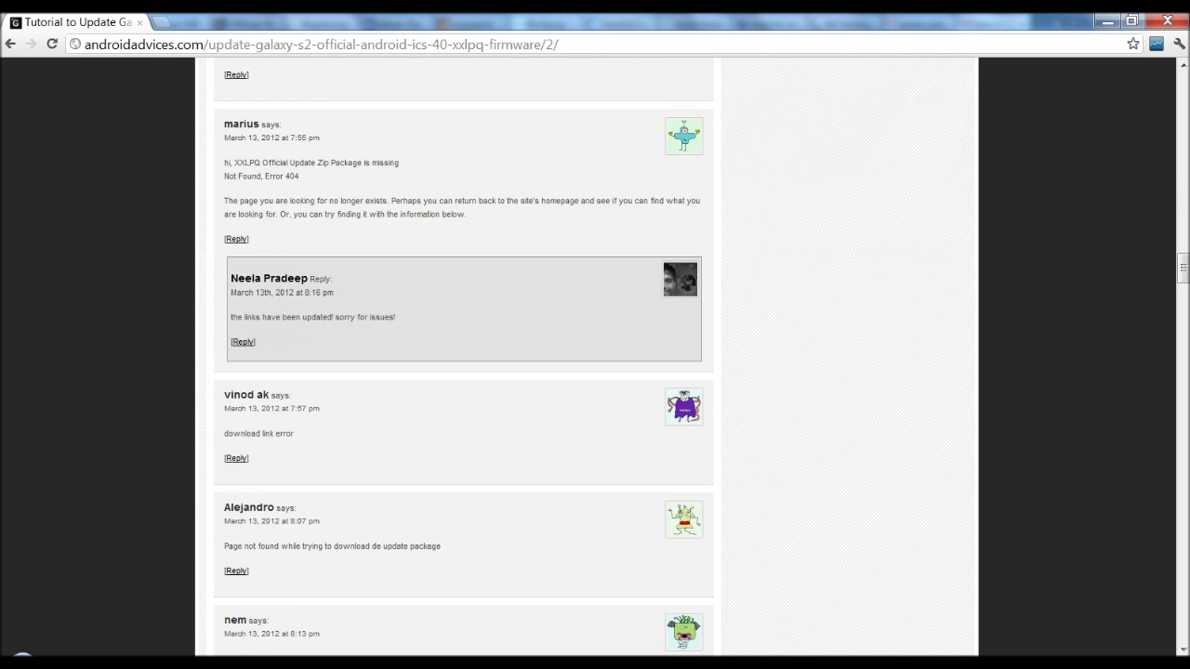
pyautogui.scroll(-9, 464, 372)
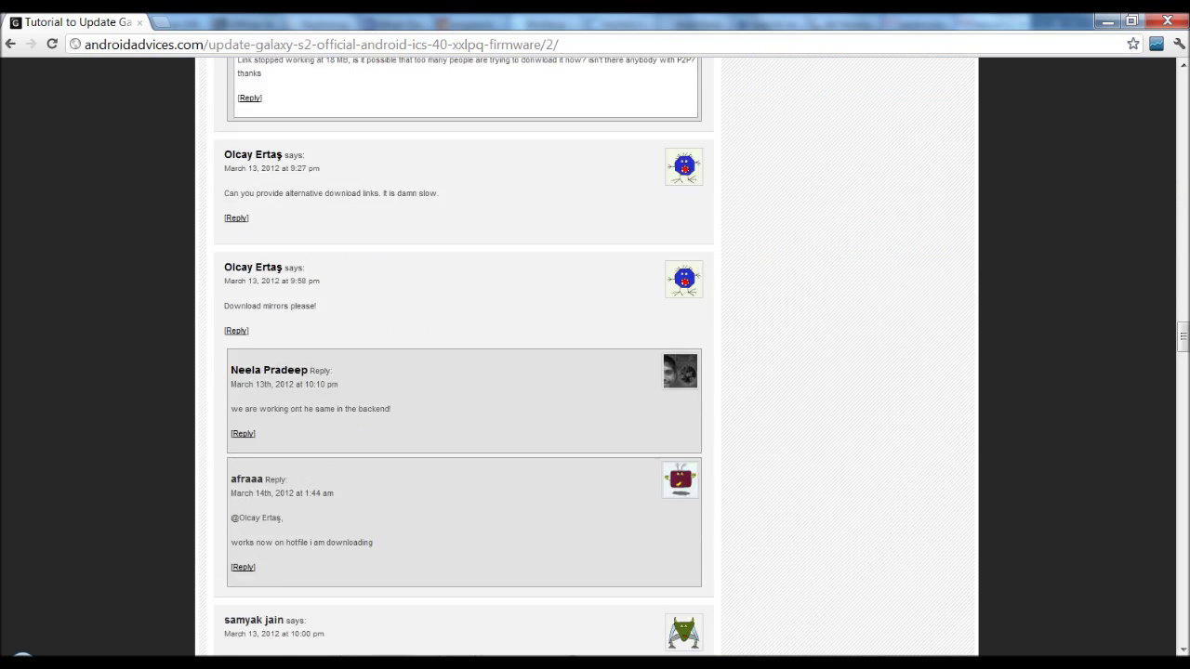
pyautogui.scroll(20, 464, 372)
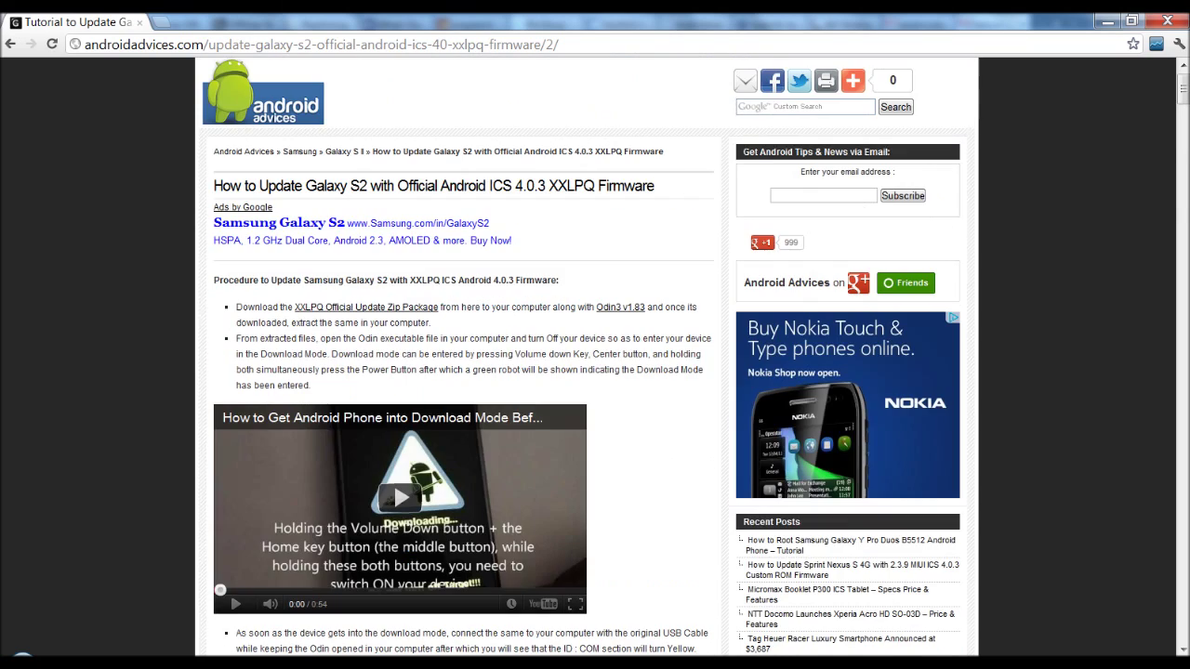